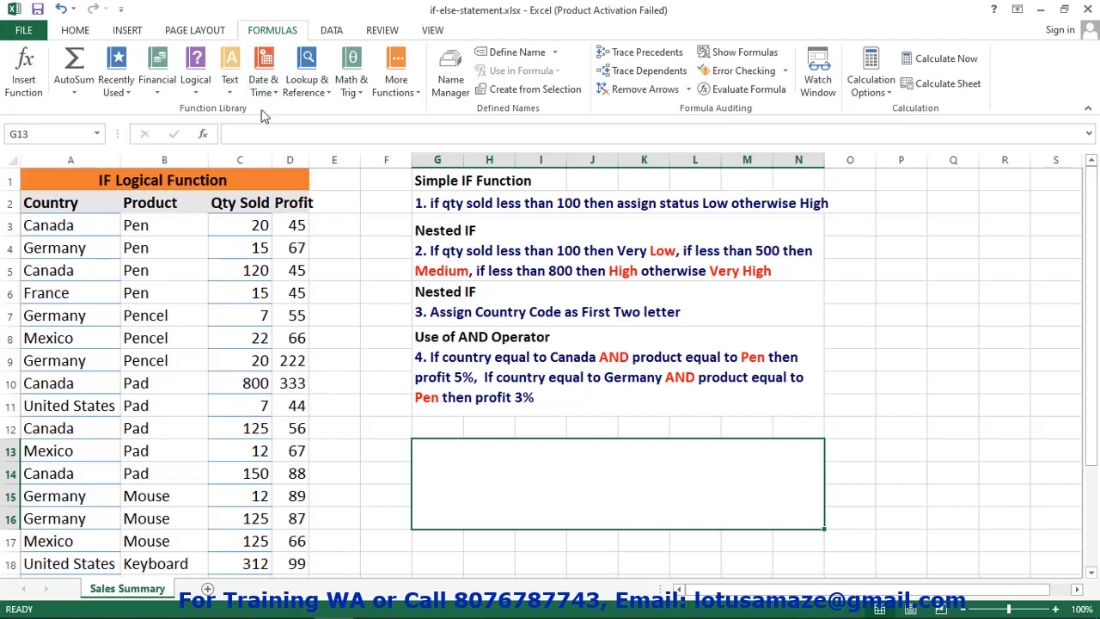
- Try the IF function's arguments with logical test 1=1, value if true "a" and value if false "b"
click(202, 89)
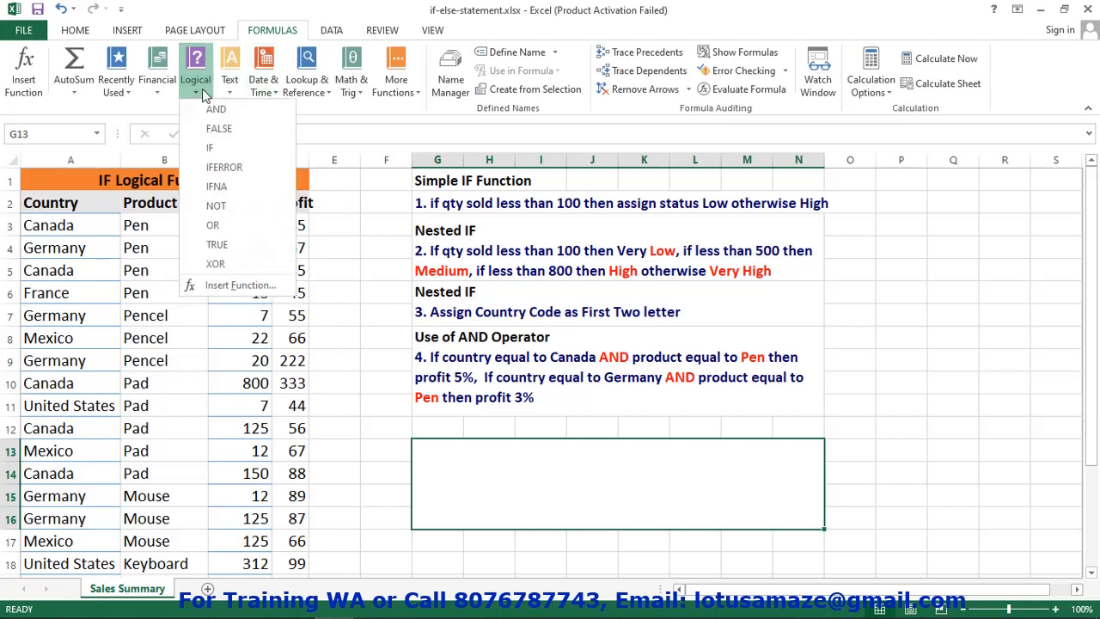
click(219, 147)
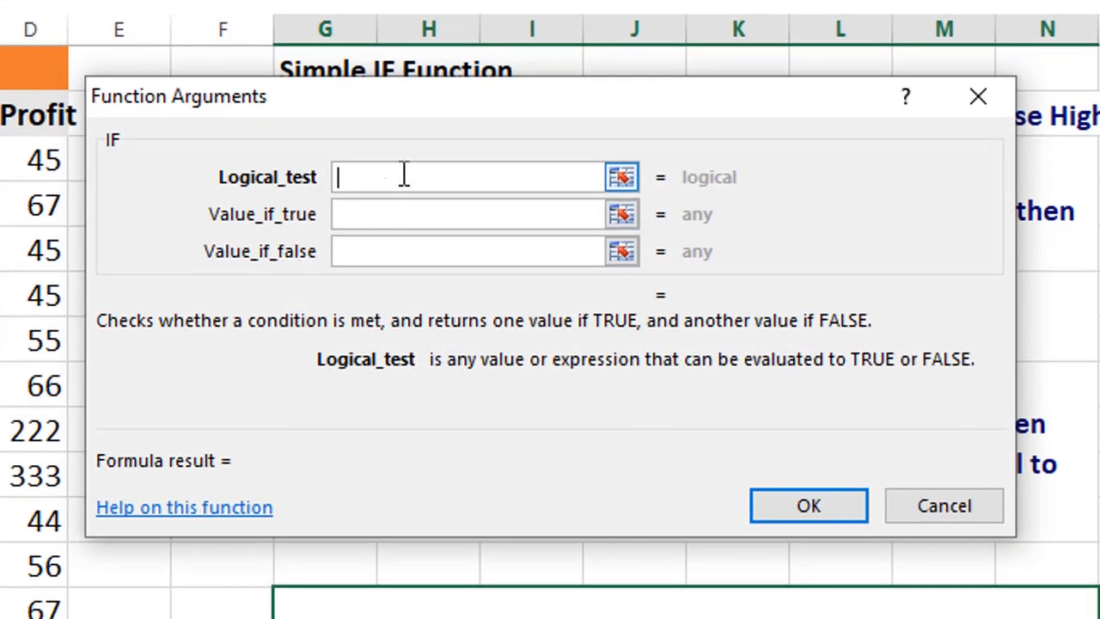
text(1)
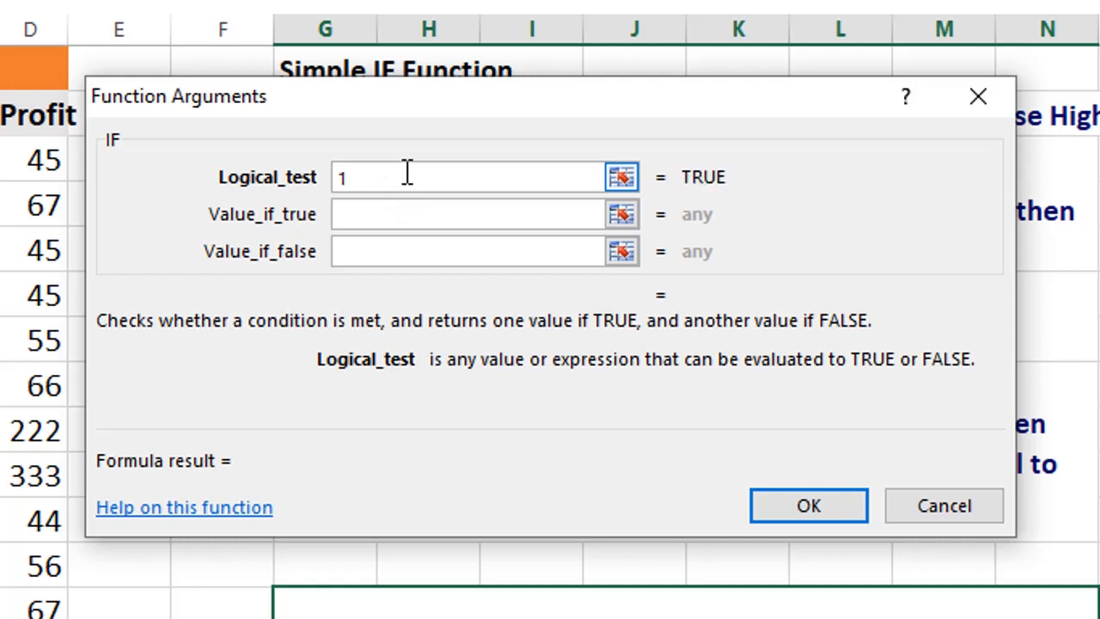
text(=1)
click(401, 215)
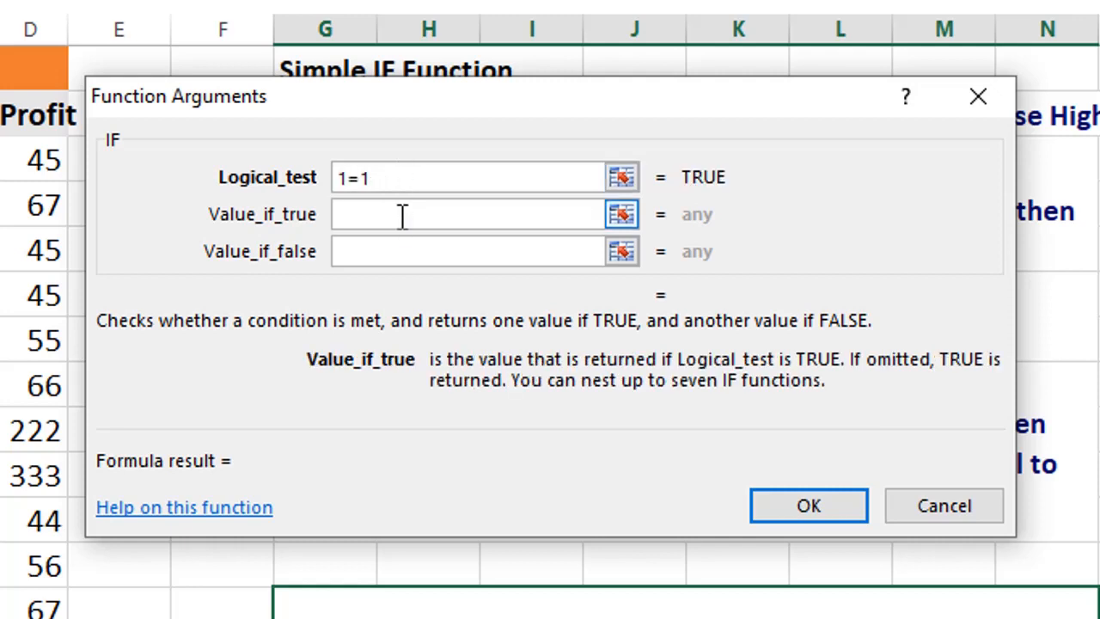
text(a)
click(430, 251)
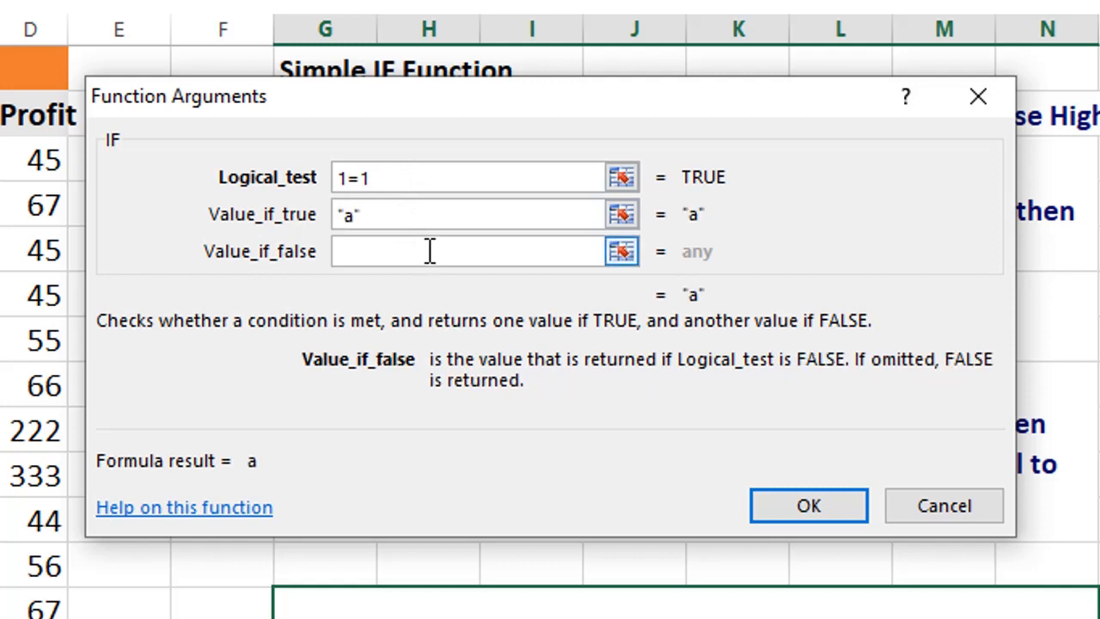
text(b)
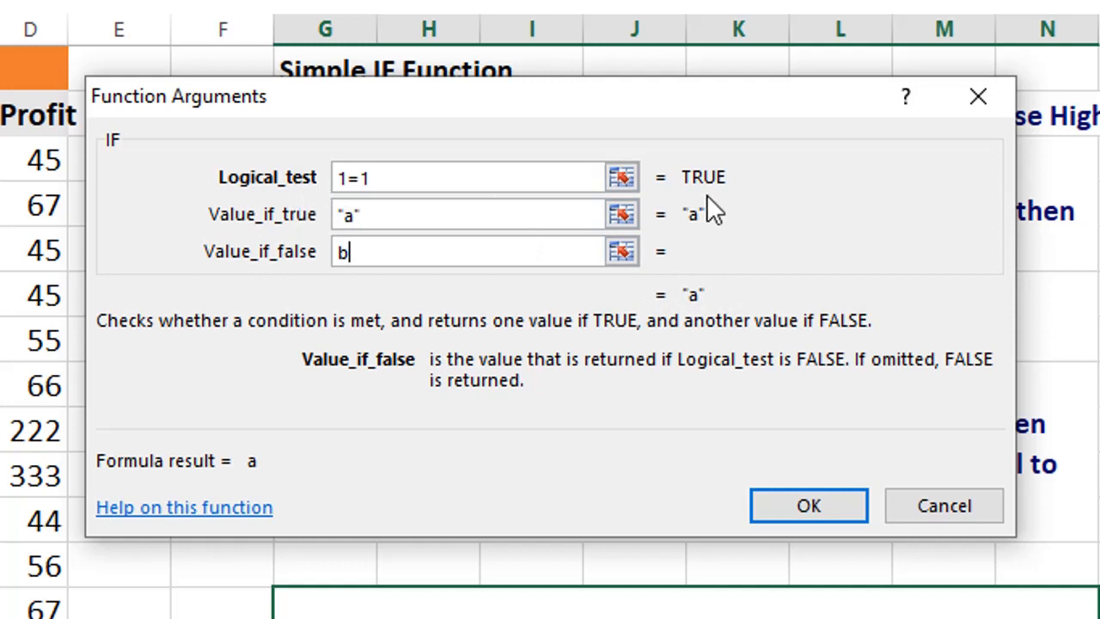
- Change the IF function's logical test to 1=2
click(388, 176)
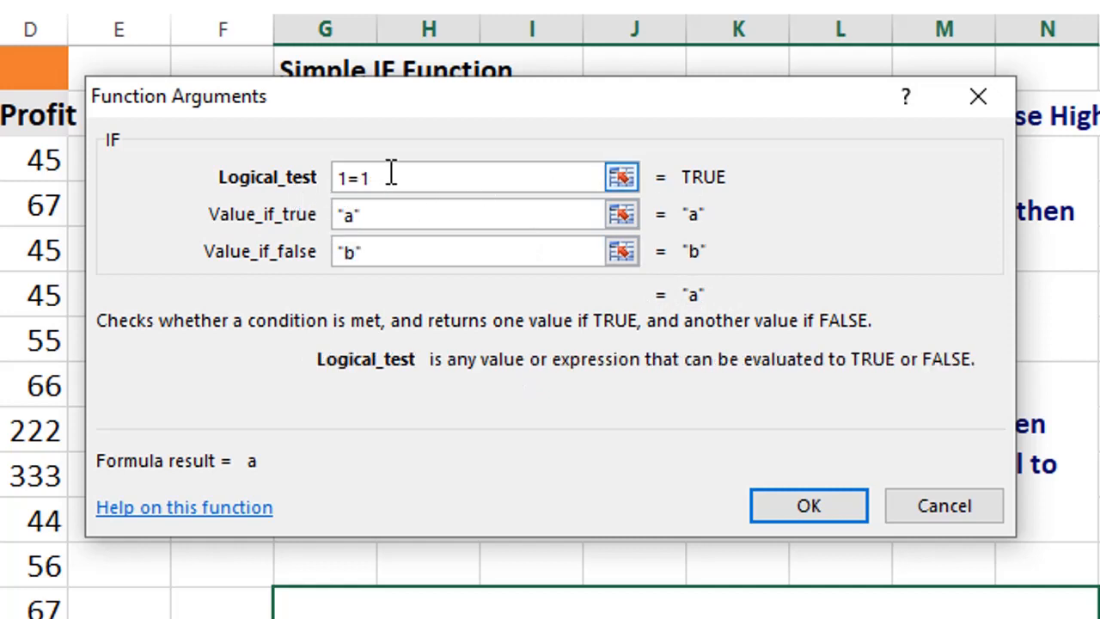
key(BackSpace)
text(2)
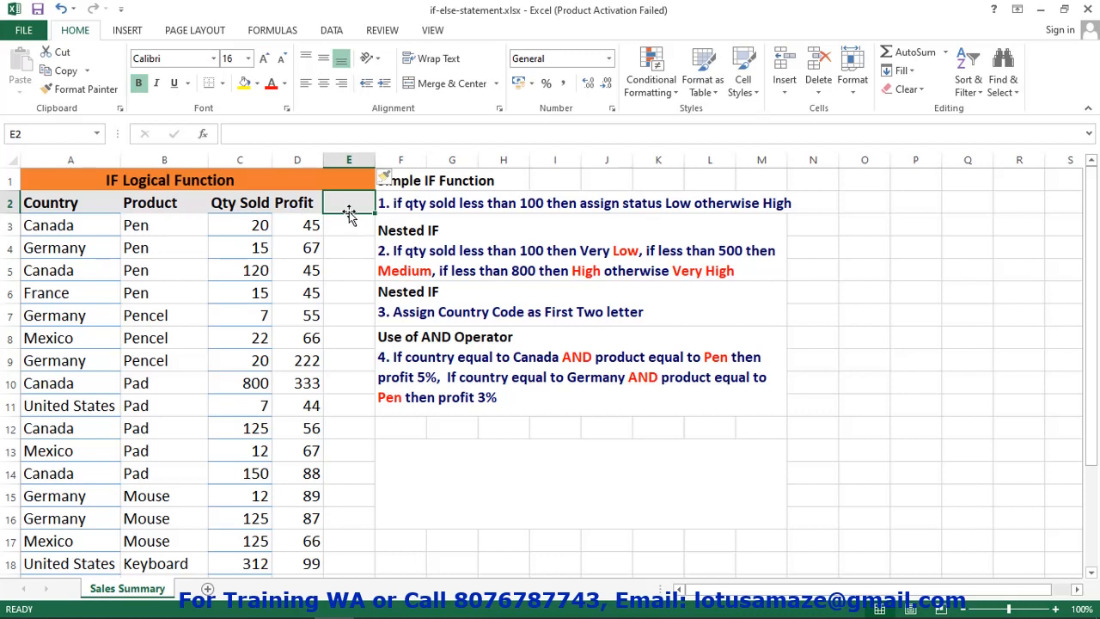
- Add the header Status in E2 and enter the partial formula =IF(C3<100,"") in E3
text(Status)
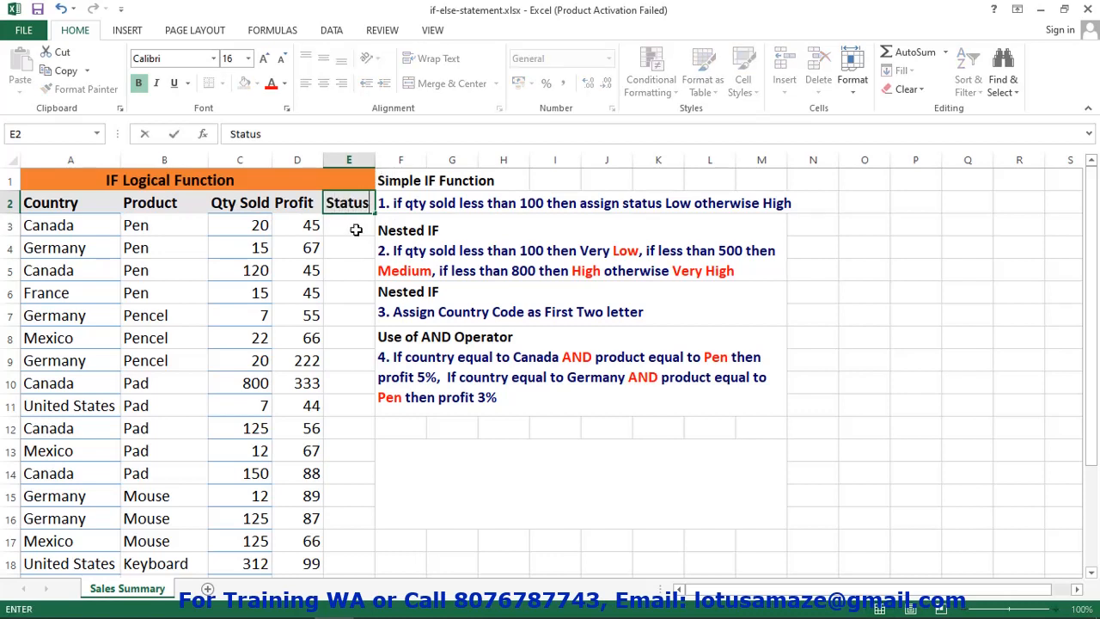
click(356, 223)
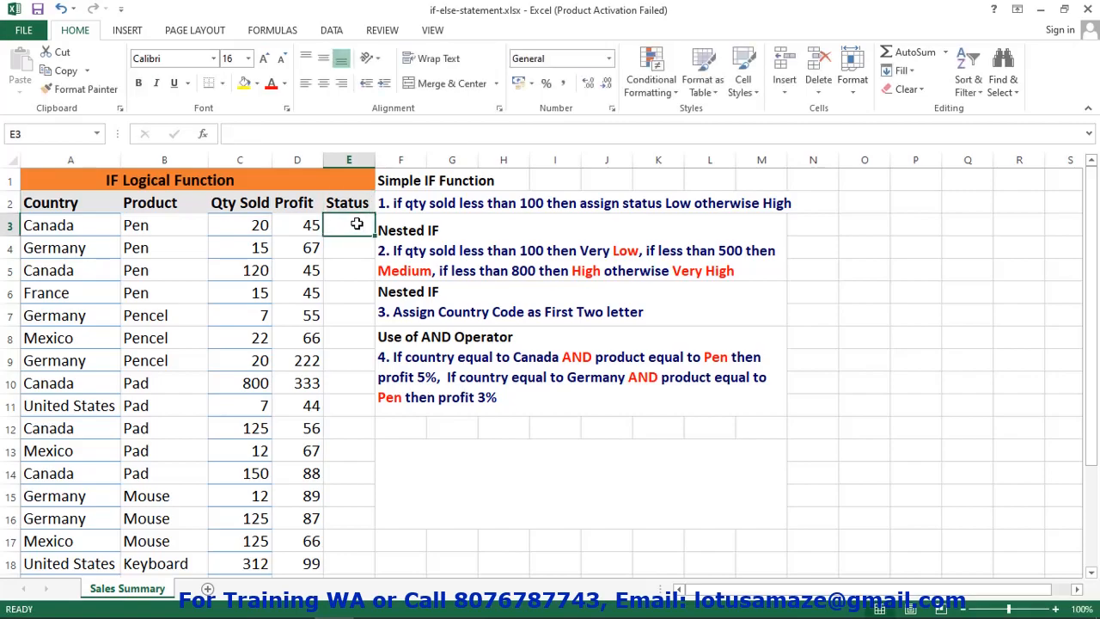
text(=IF()
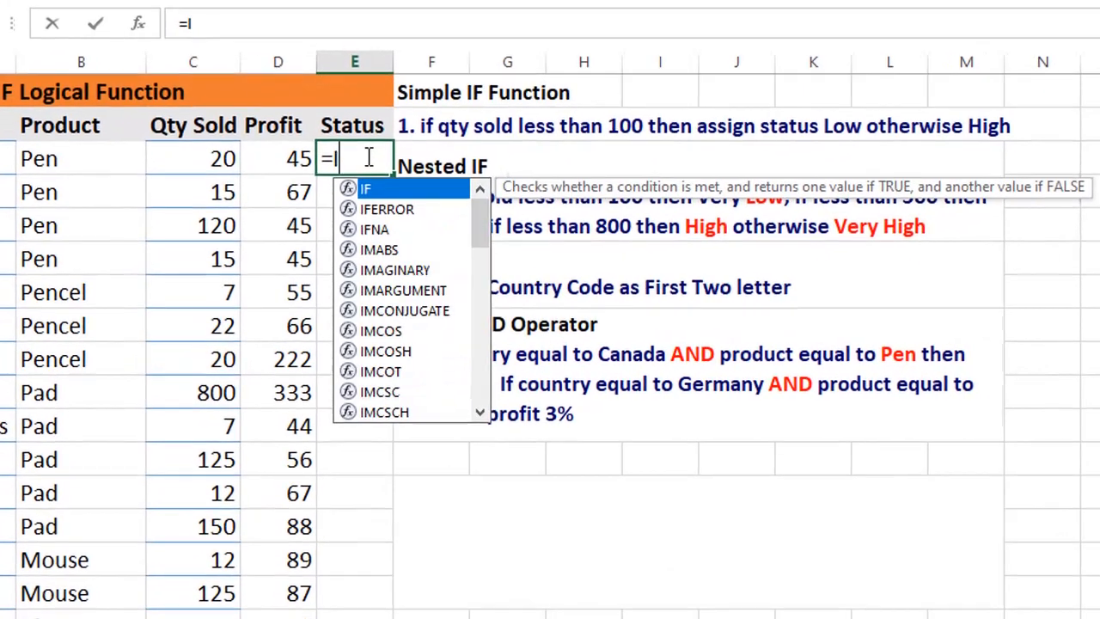
text(C3)
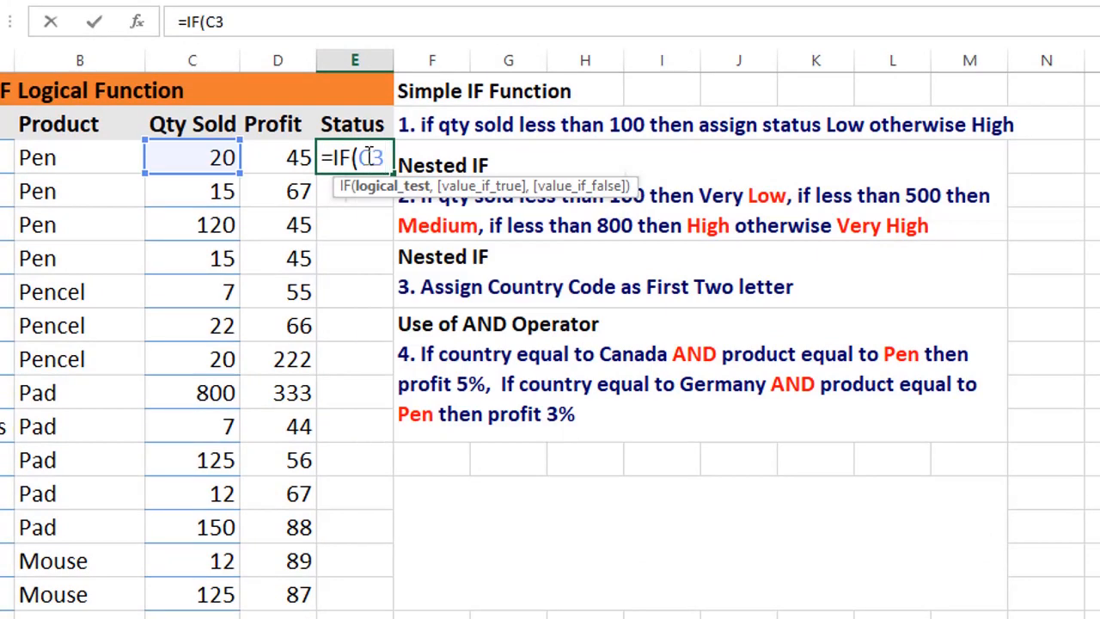
text(<100)
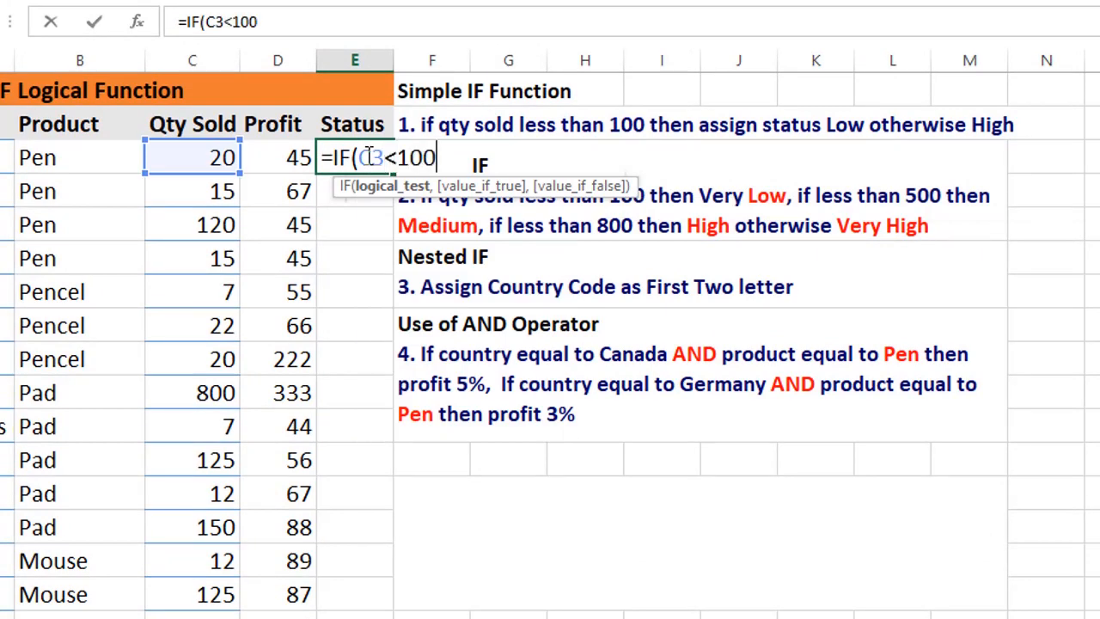
text(,)
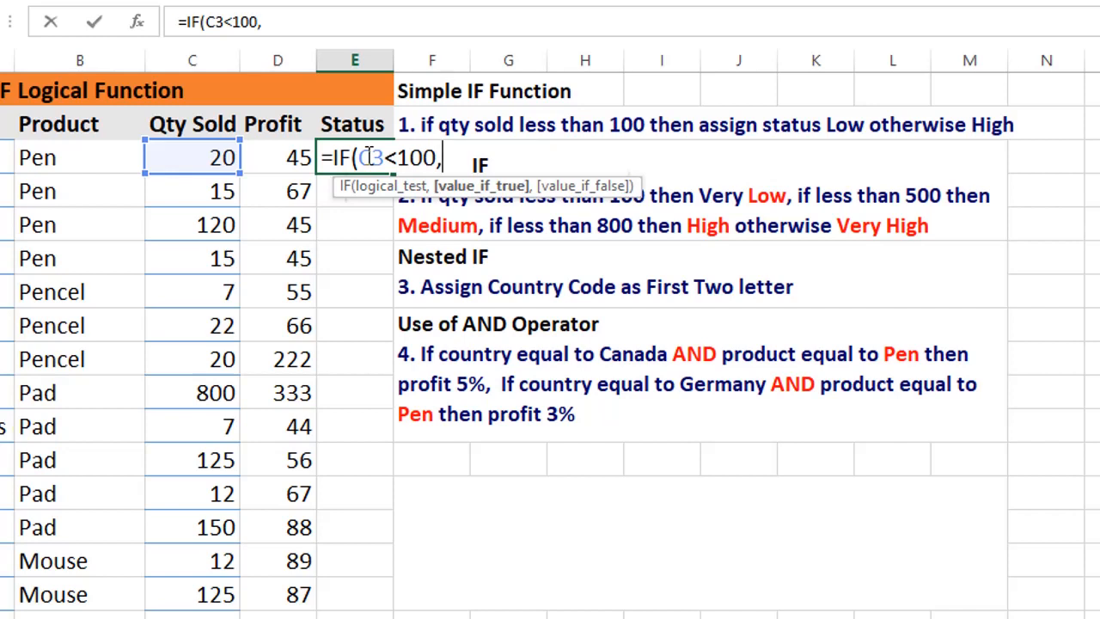
text("")
key(Escape)
key(Left)
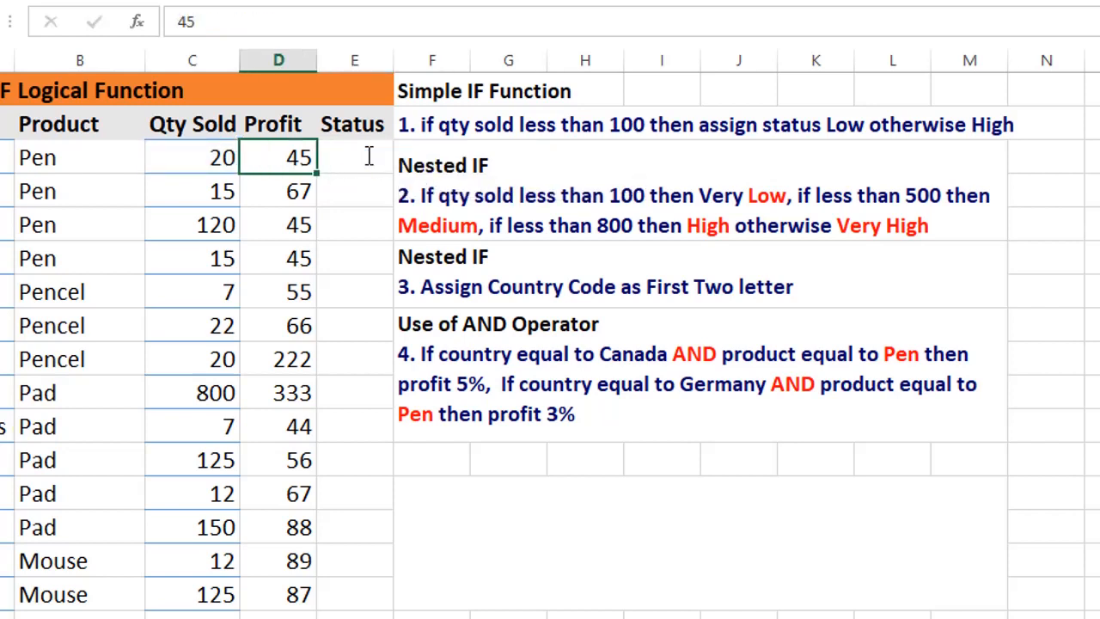
- Complete the formula in E3 as =IF(C3<100,"Low","High")
click(361, 165)
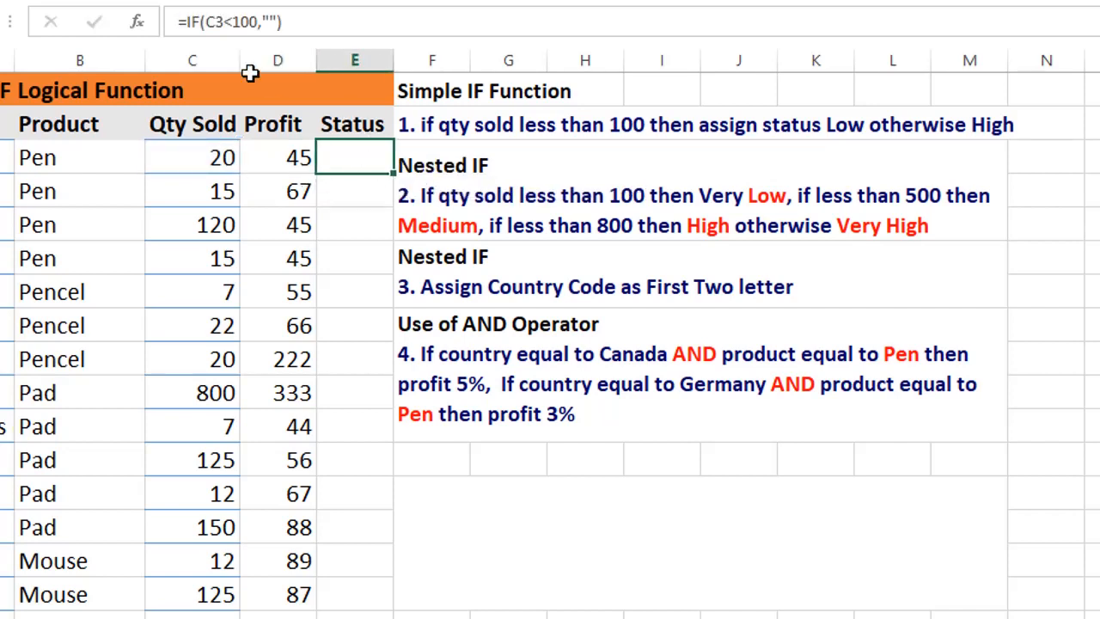
click(269, 19)
text(Lo)
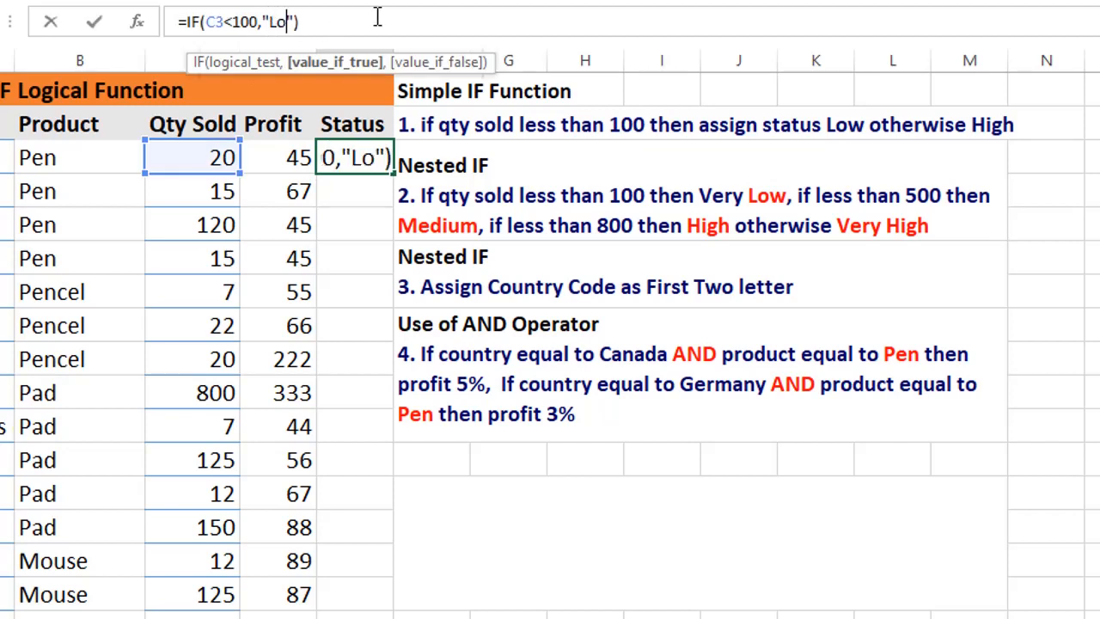
text(w)
key(Right)
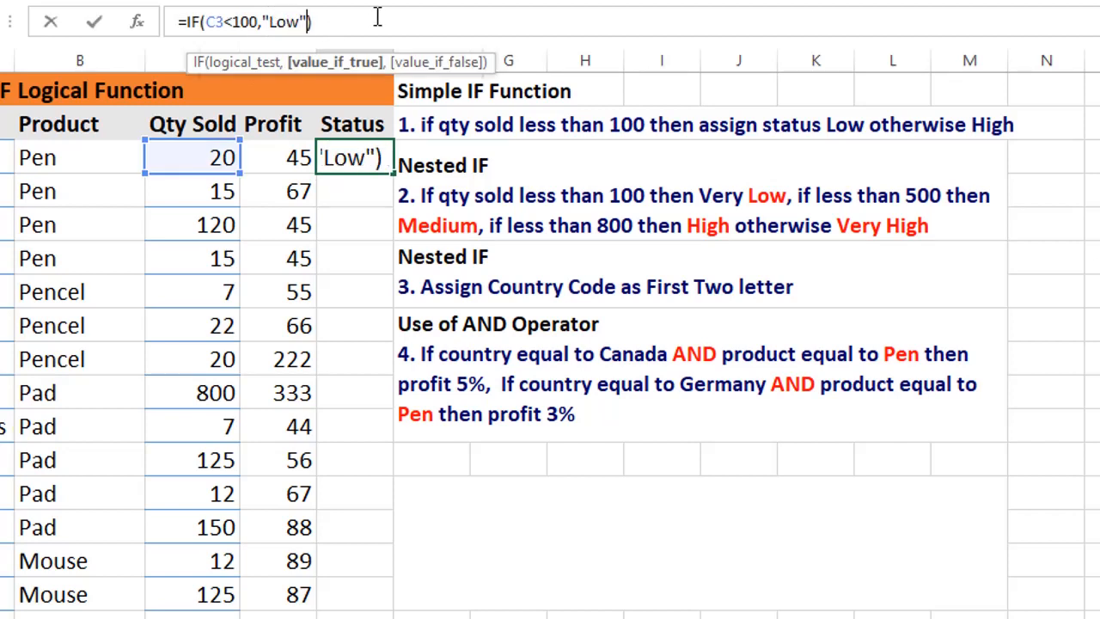
text(,)
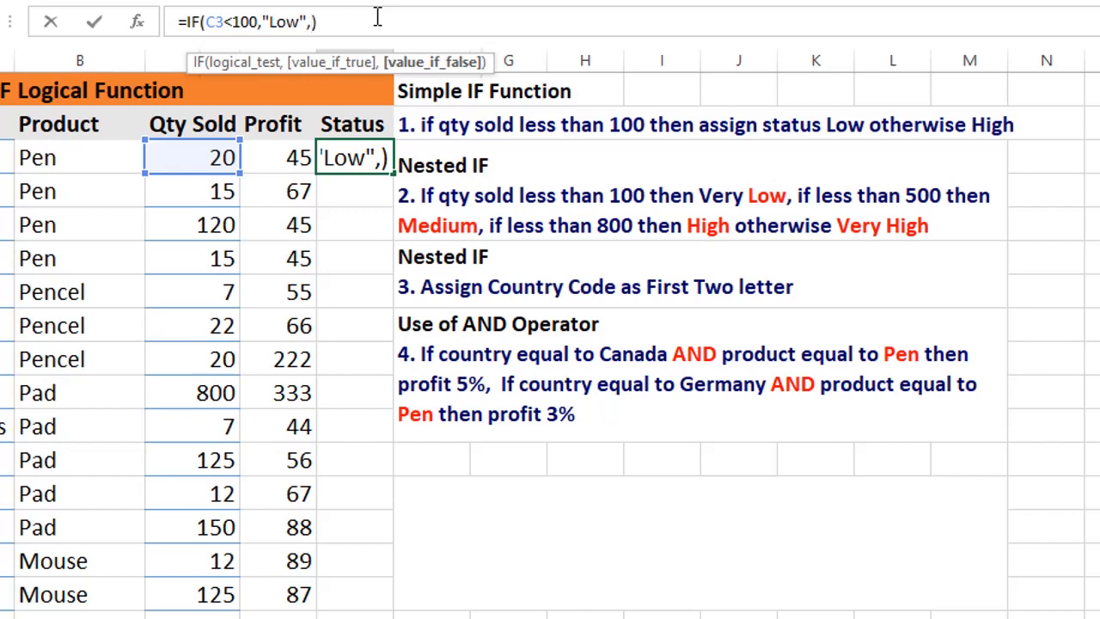
text("")
key(Left)
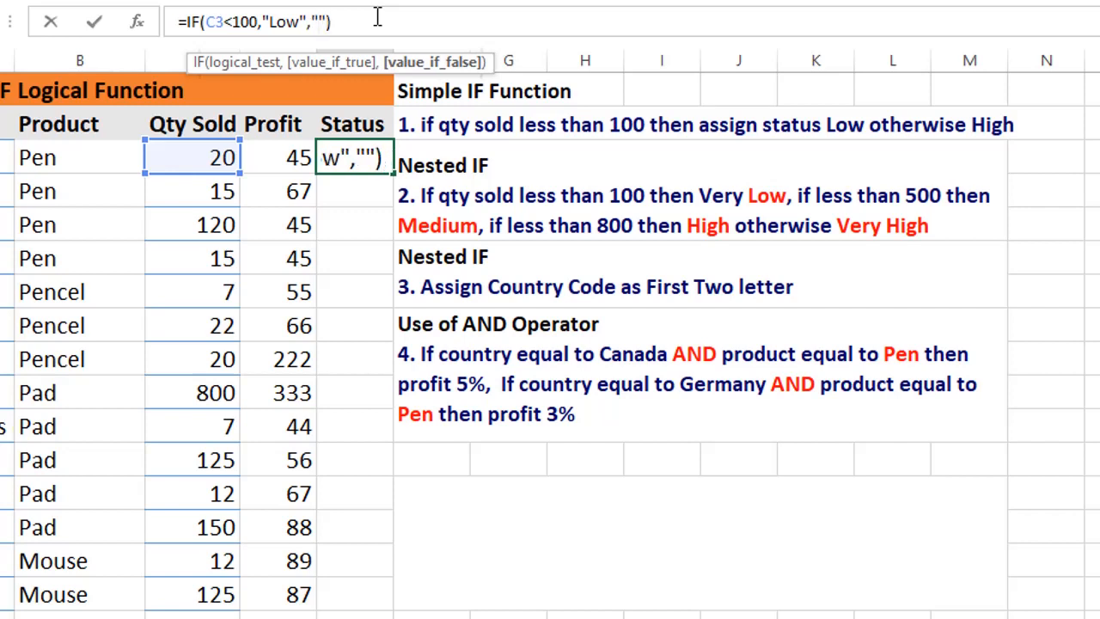
text(High)
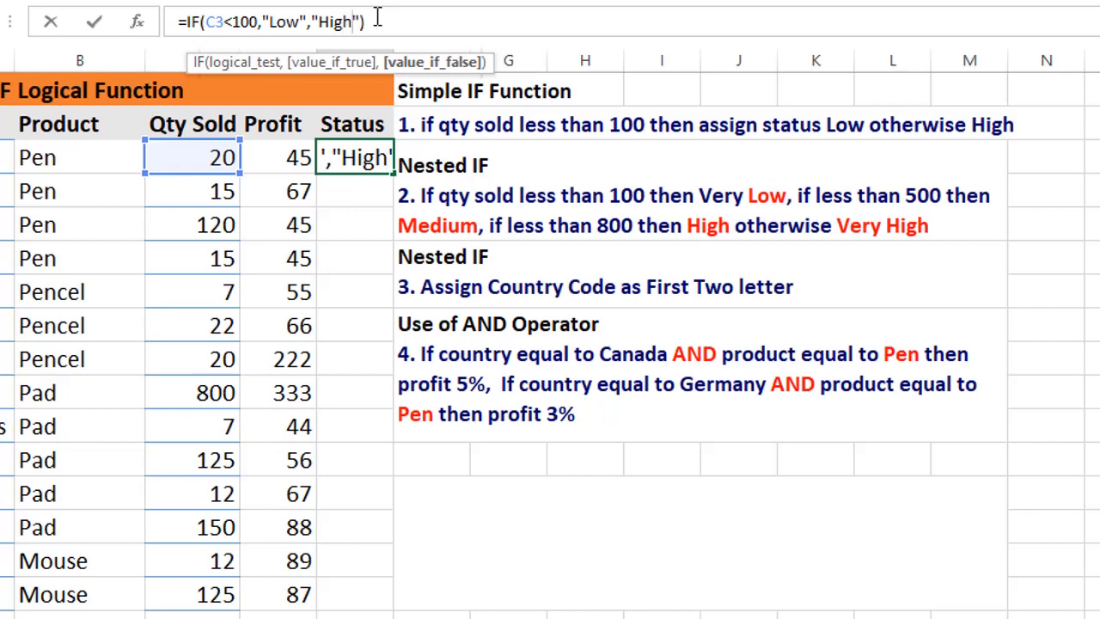
key(Return)
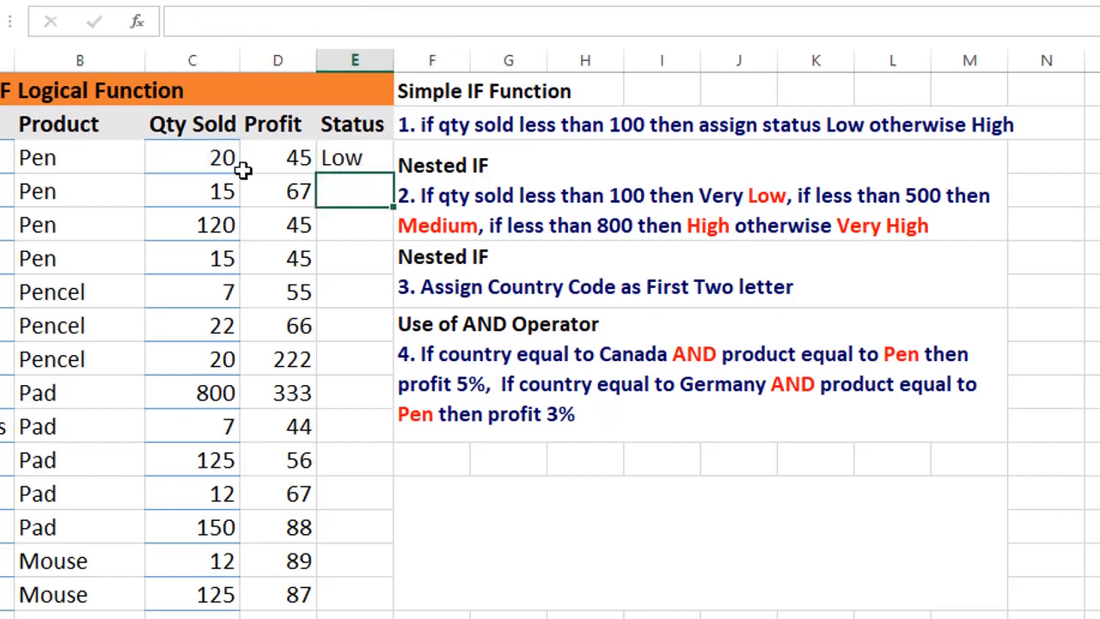
- Copy the Status formula from E3 down to E14 and check the result in E5 against its quantity sold
click(360, 162)
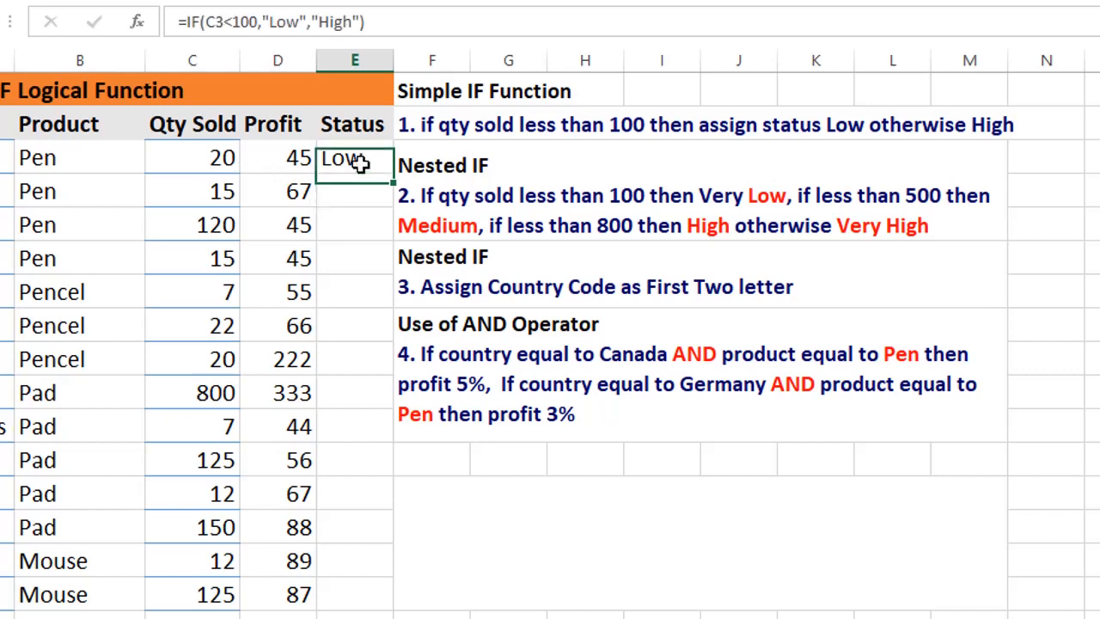
drag(393, 179, 415, 560)
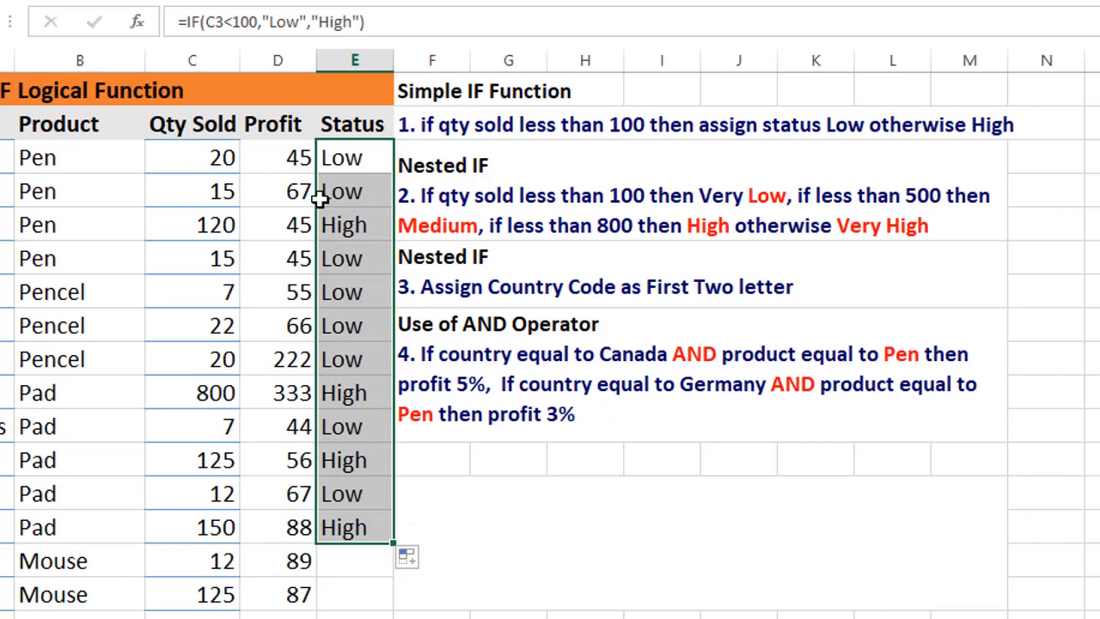
click(246, 230)
click(222, 229)
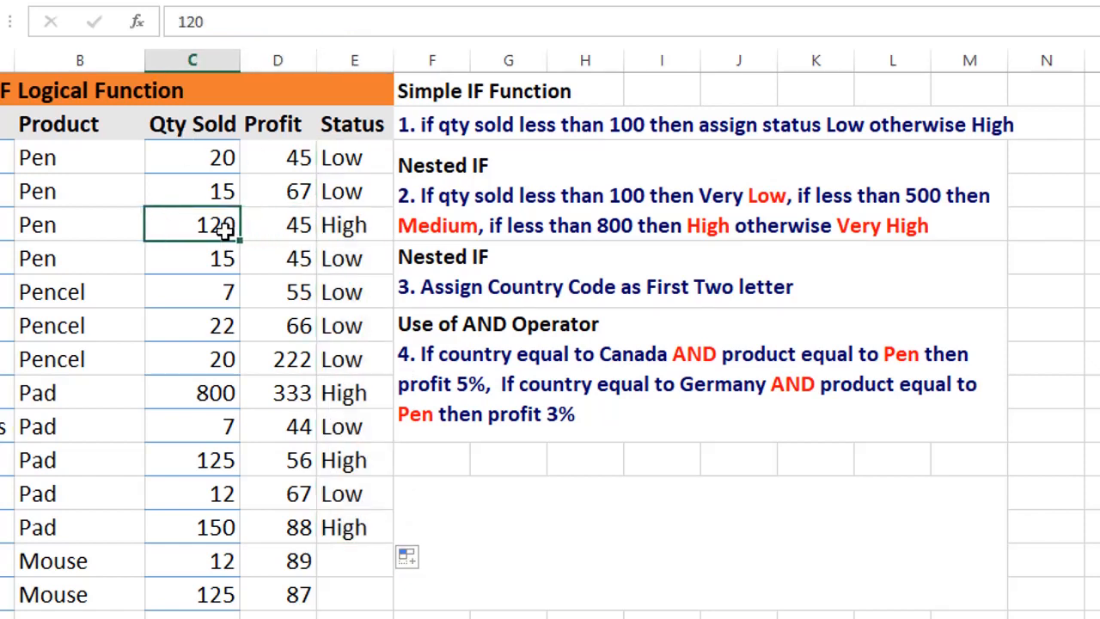
click(349, 229)
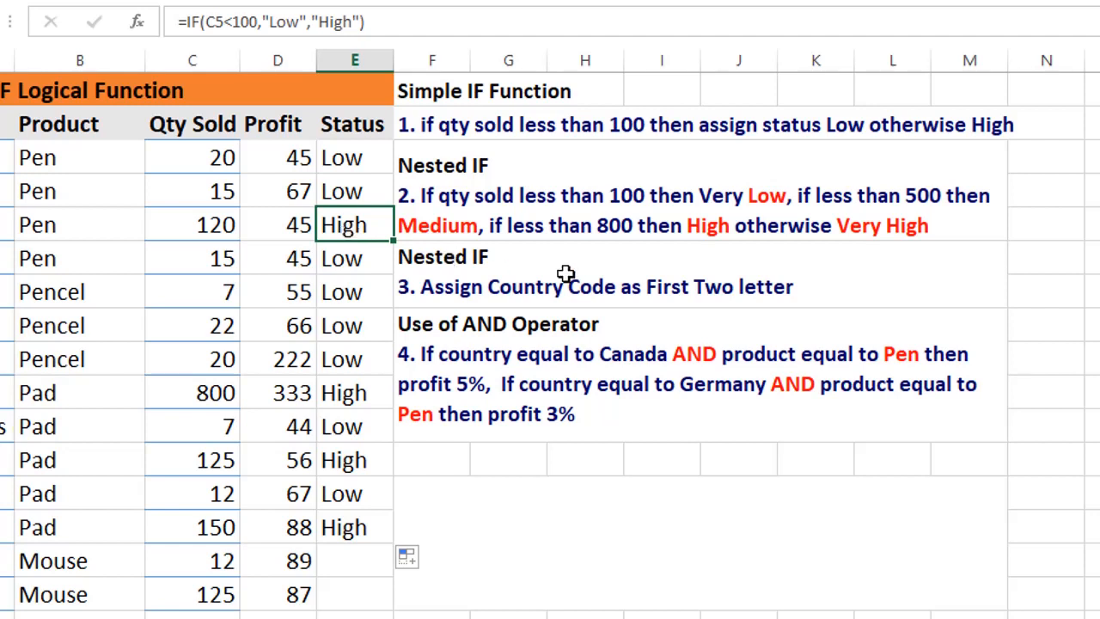
- Review the first nested IF exercise and remove the "High" false value from the formula in E3
click(544, 220)
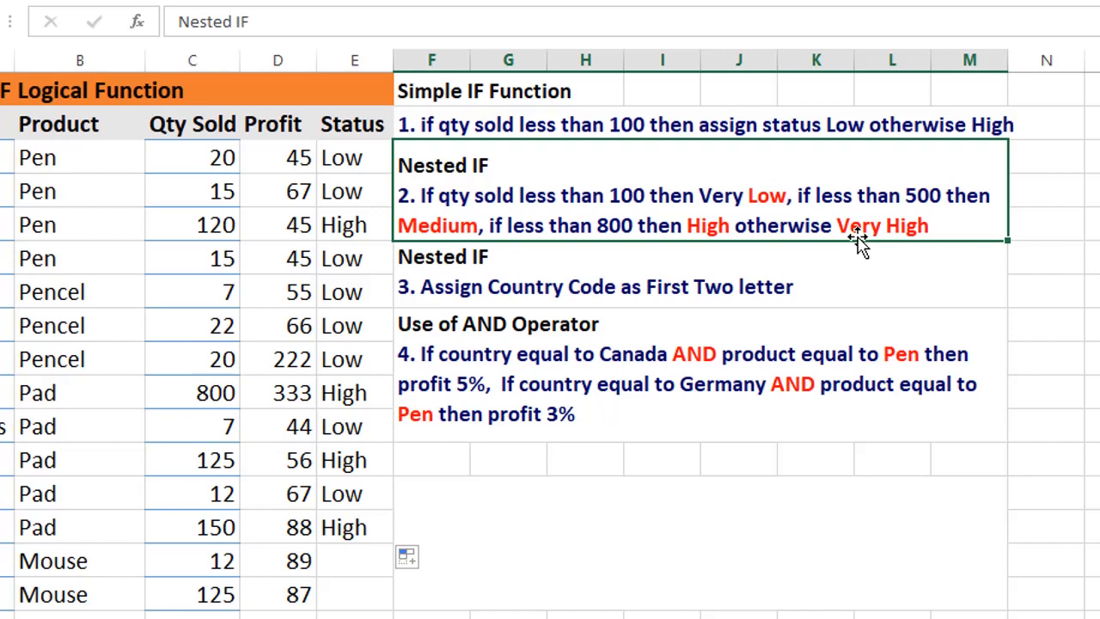
click(340, 160)
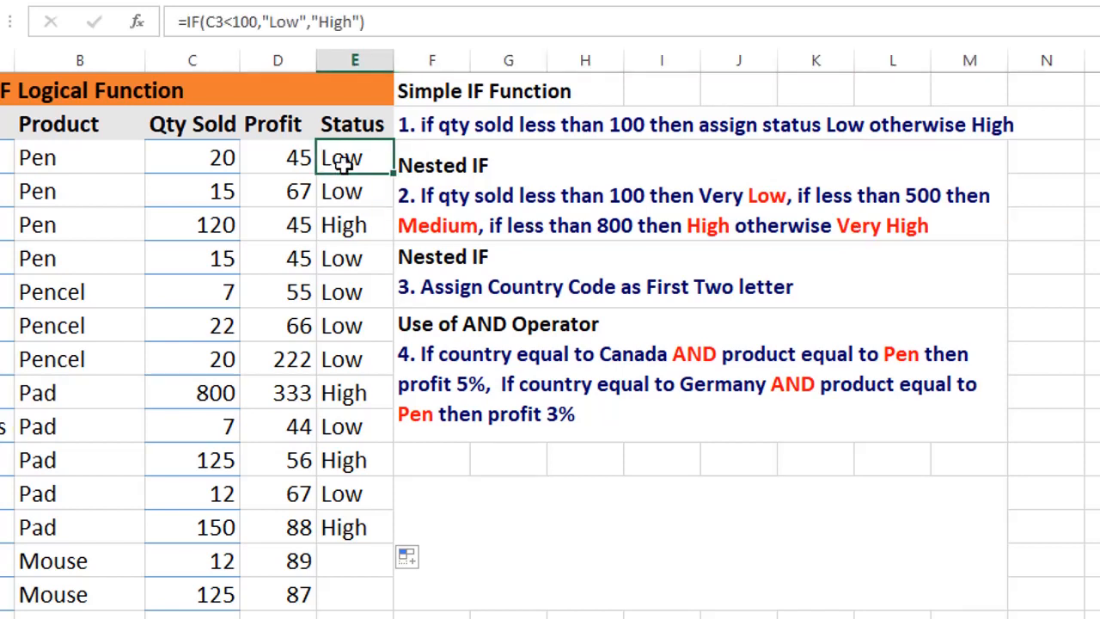
click(356, 22)
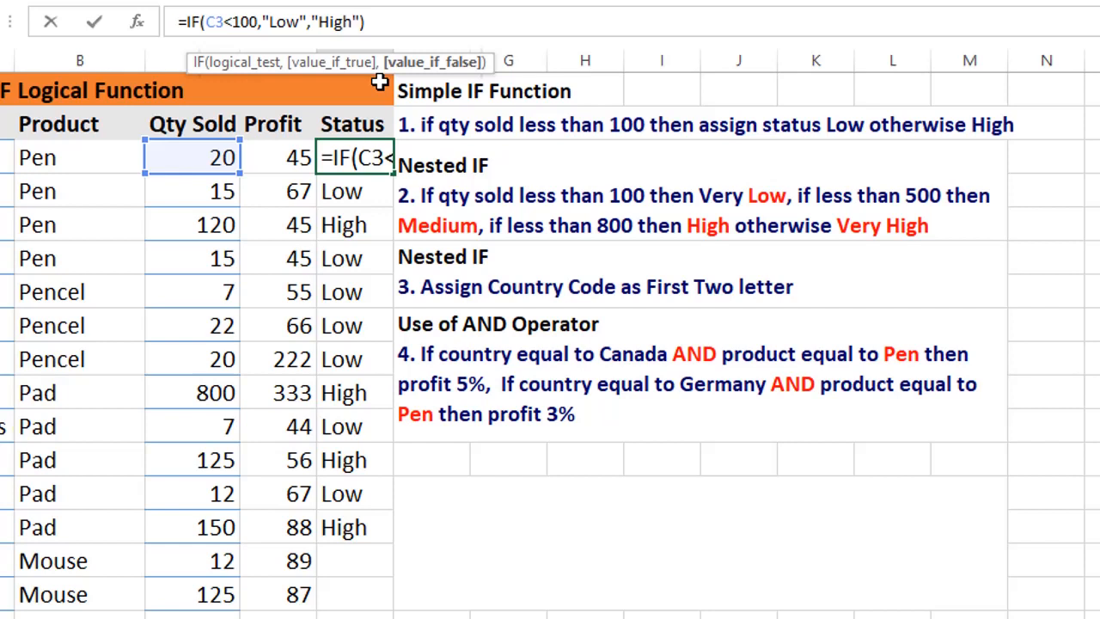
key(Right)
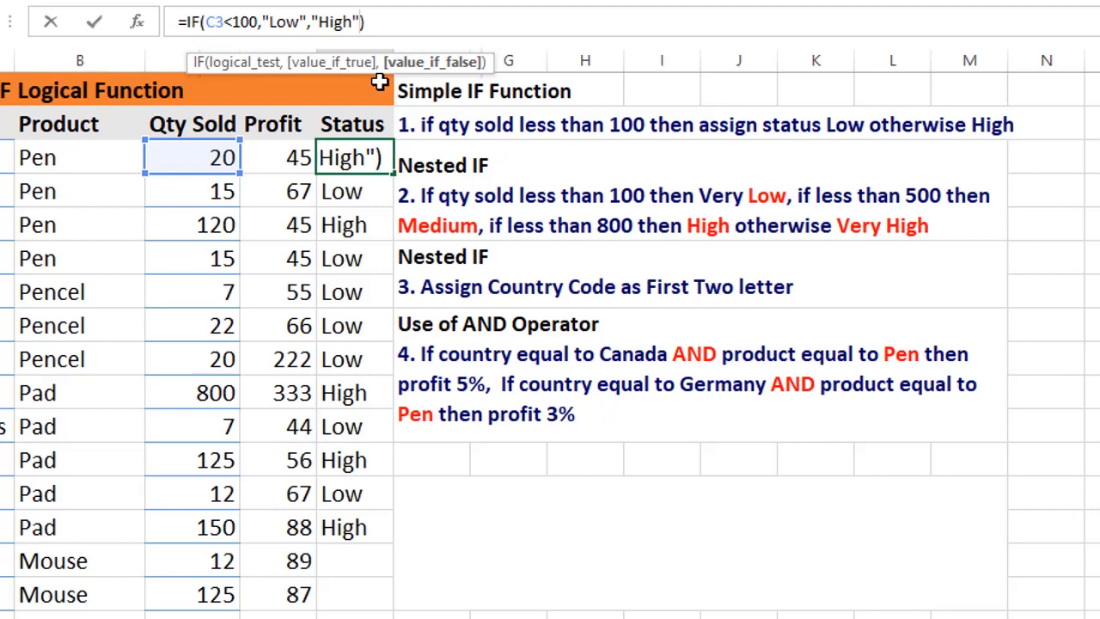
key(BackSpace)
key(BackSpace)
key(BackSpace)
key(BackSpace)
key(BackSpace)
key(BackSpace)
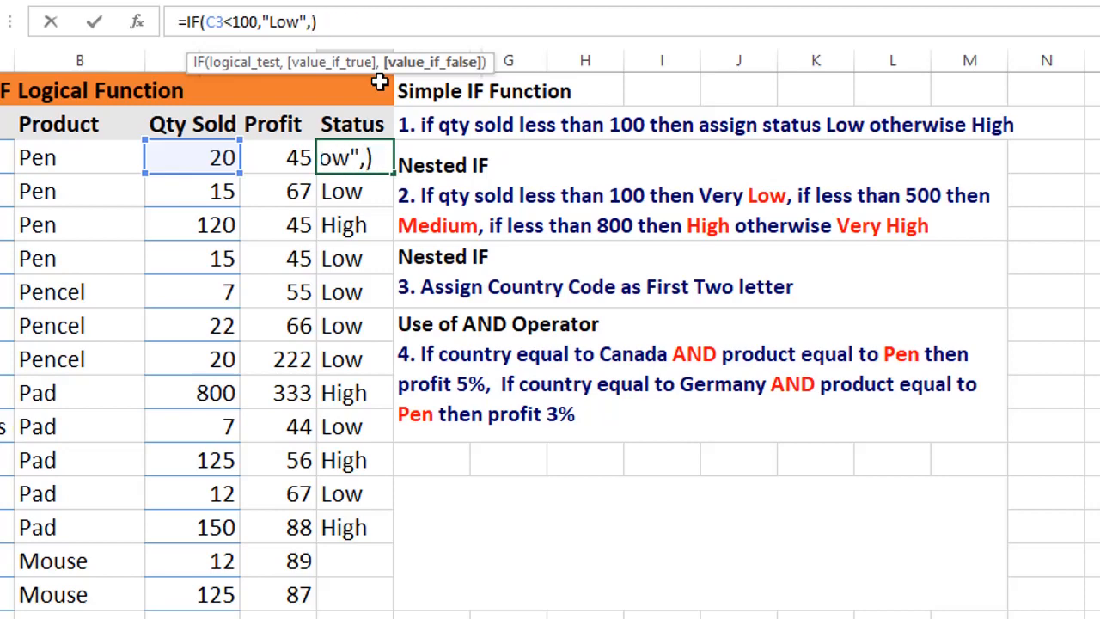
- Nest a second IF as the false value of the formula in E3, returning "Medium" when C3<500
text(IF())
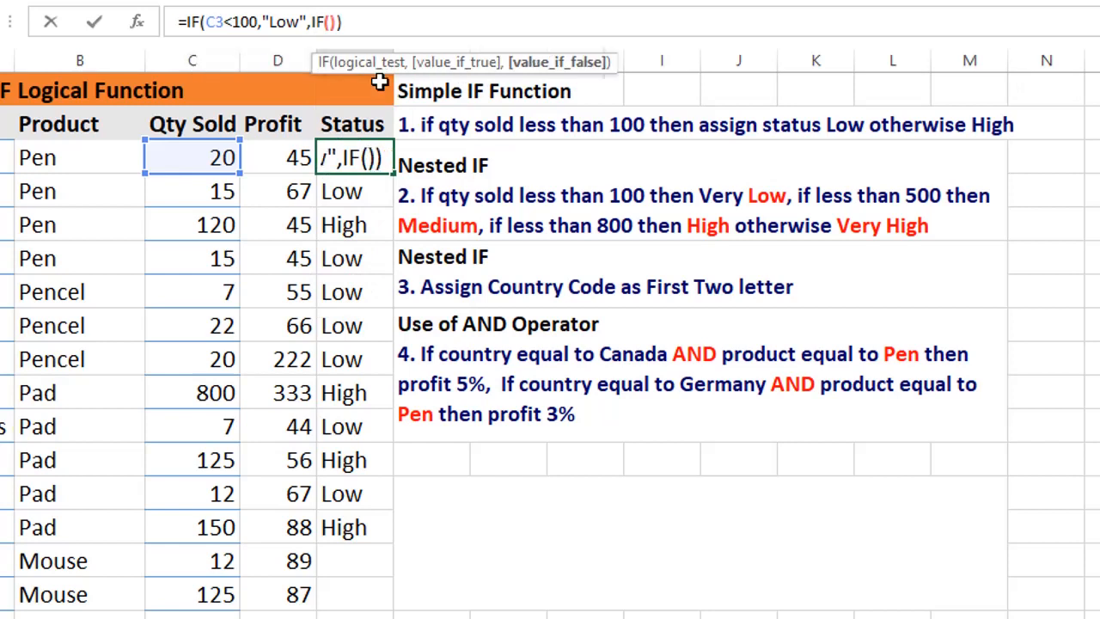
key(Right)
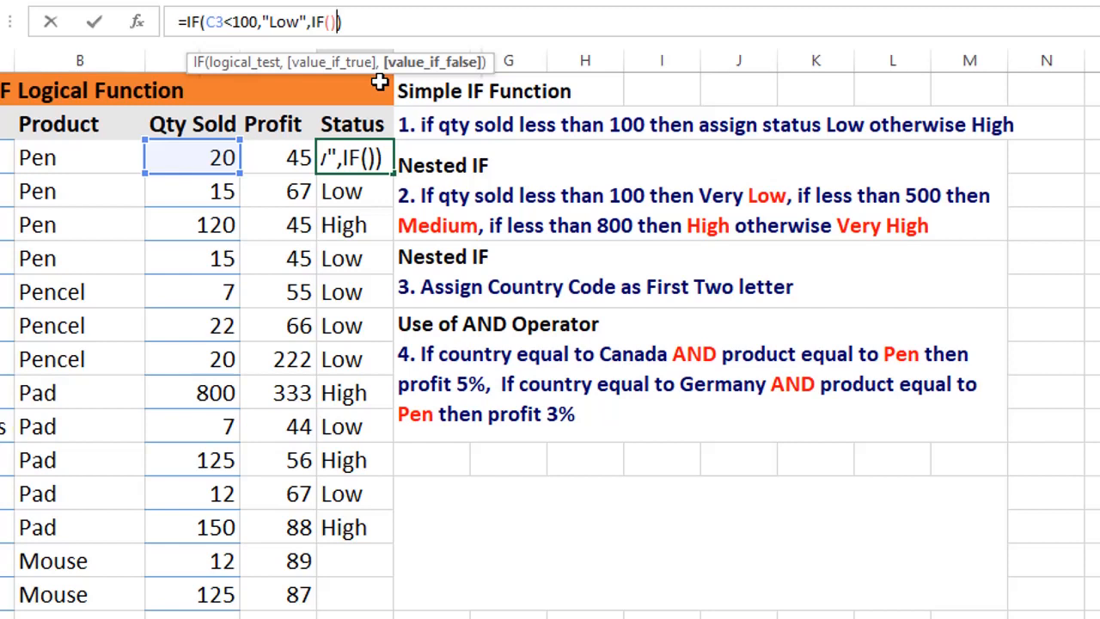
key(Left)
text(C3<)
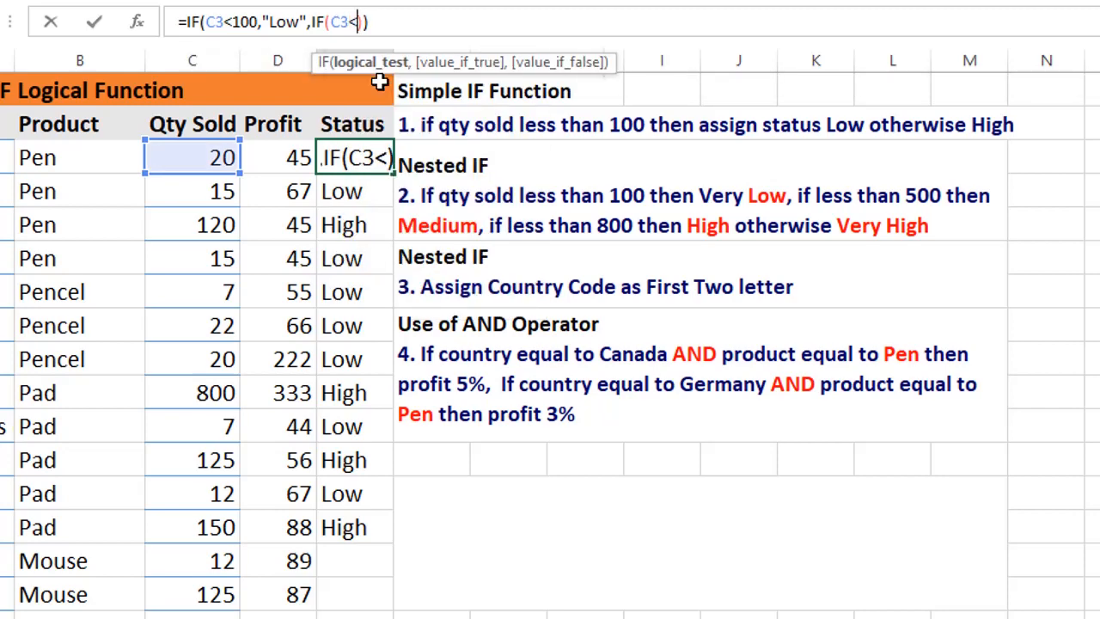
text(500,)
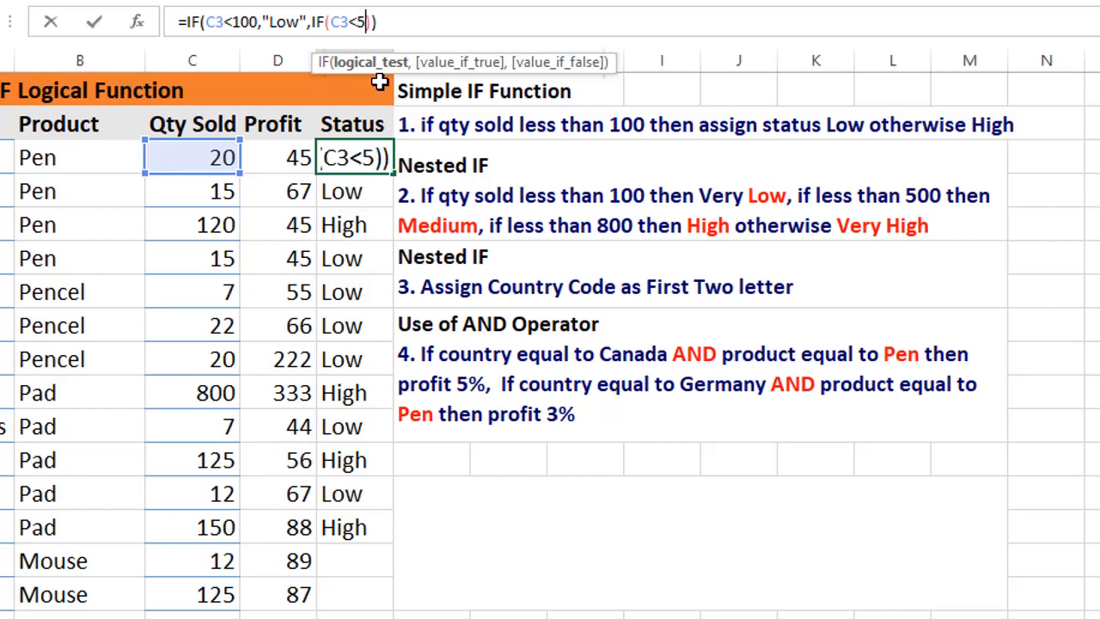
text("")
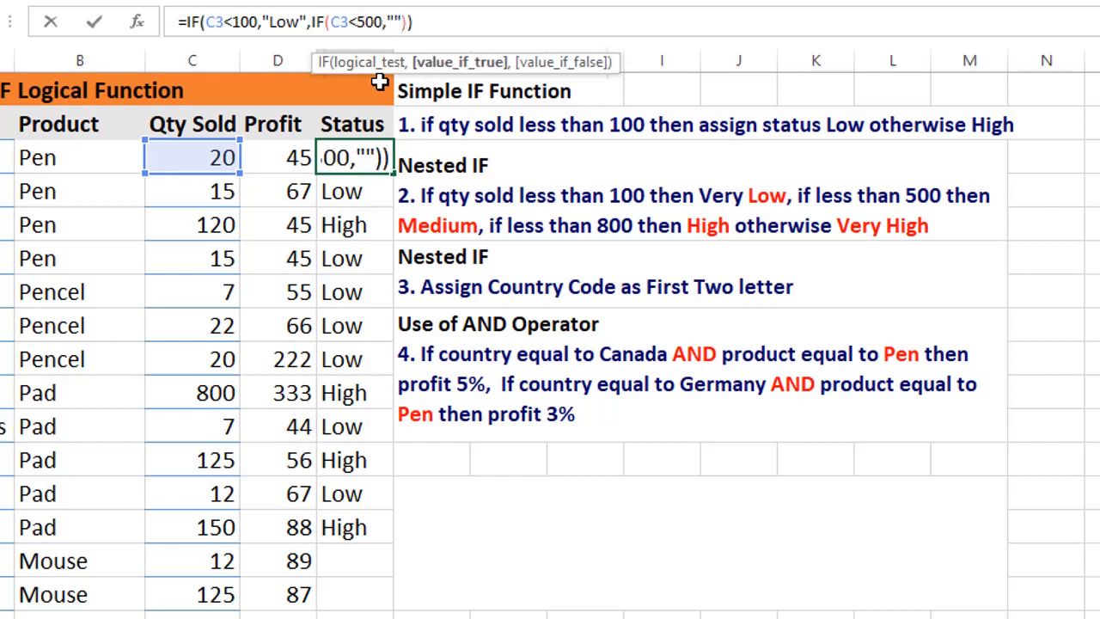
key(Left)
text(Medium)
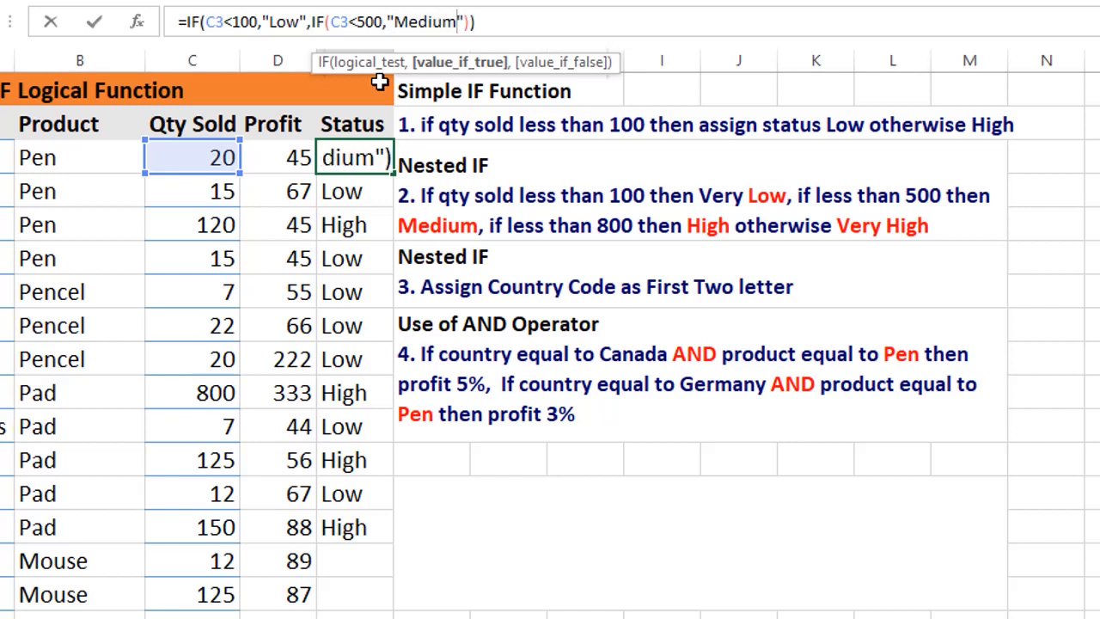
key(Right)
text(,)
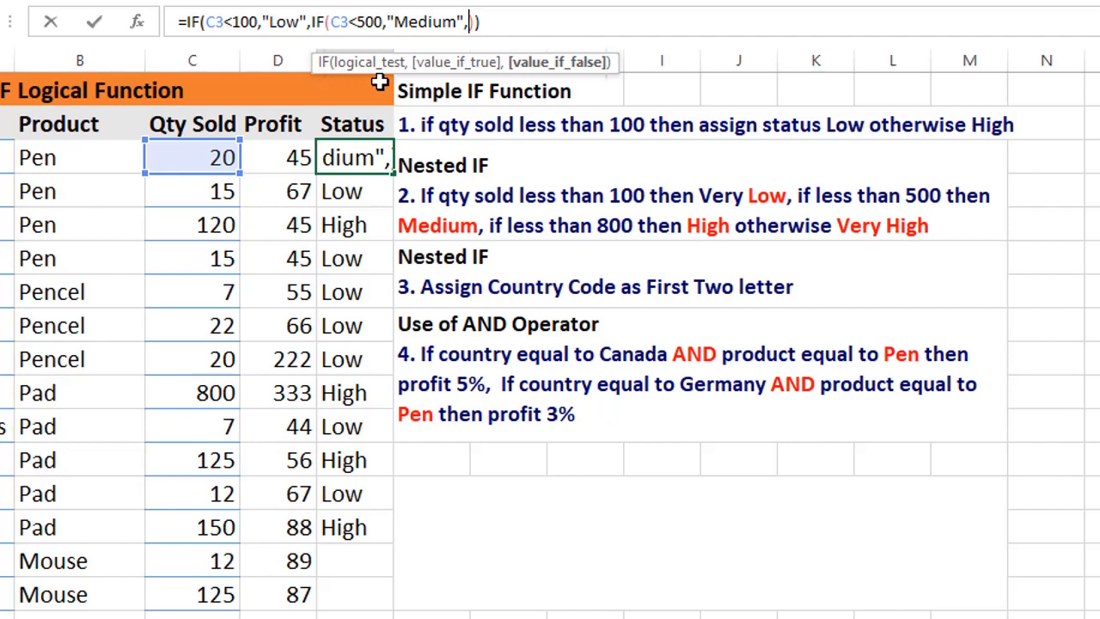
- Complete the nested formula in E3 with a third IF for C3<800 that returns "High", otherwise "Very High"
text(IF()
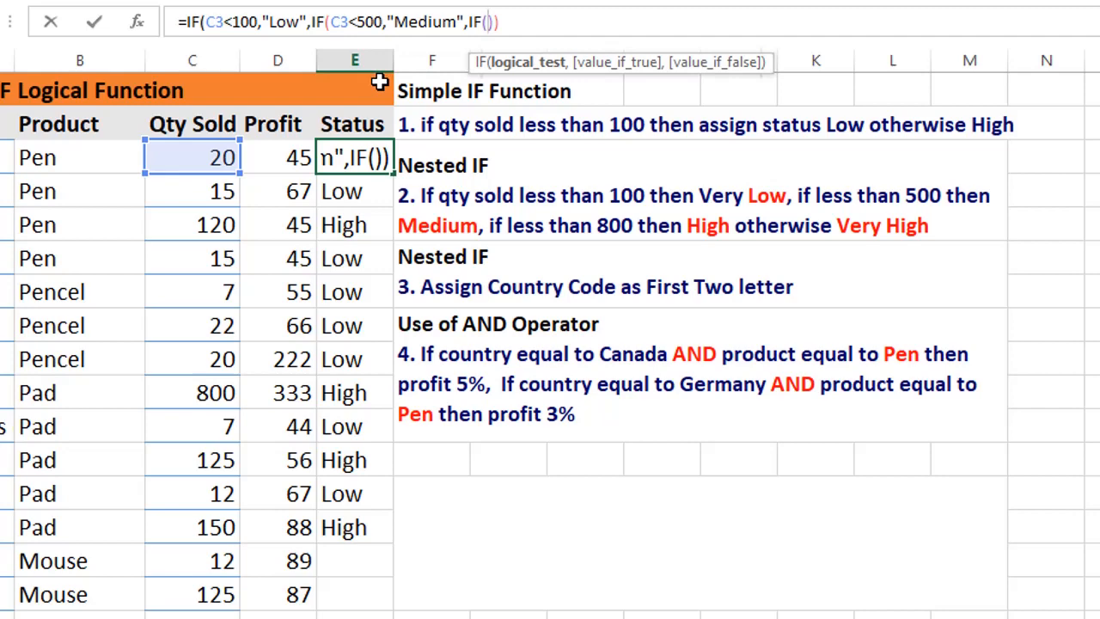
text(C3<)
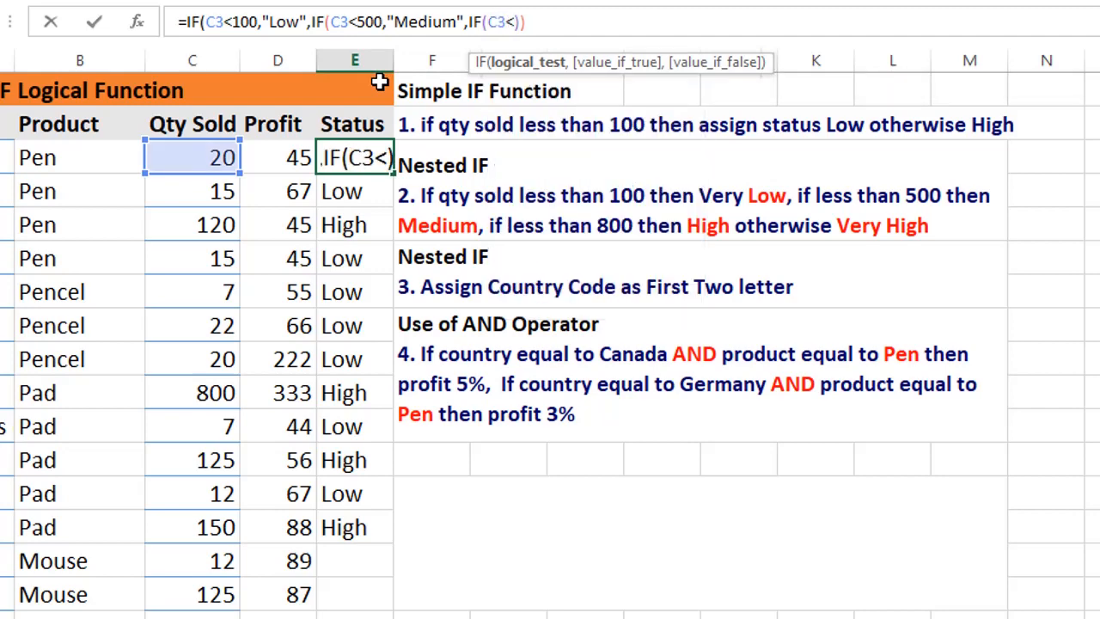
text(800,)
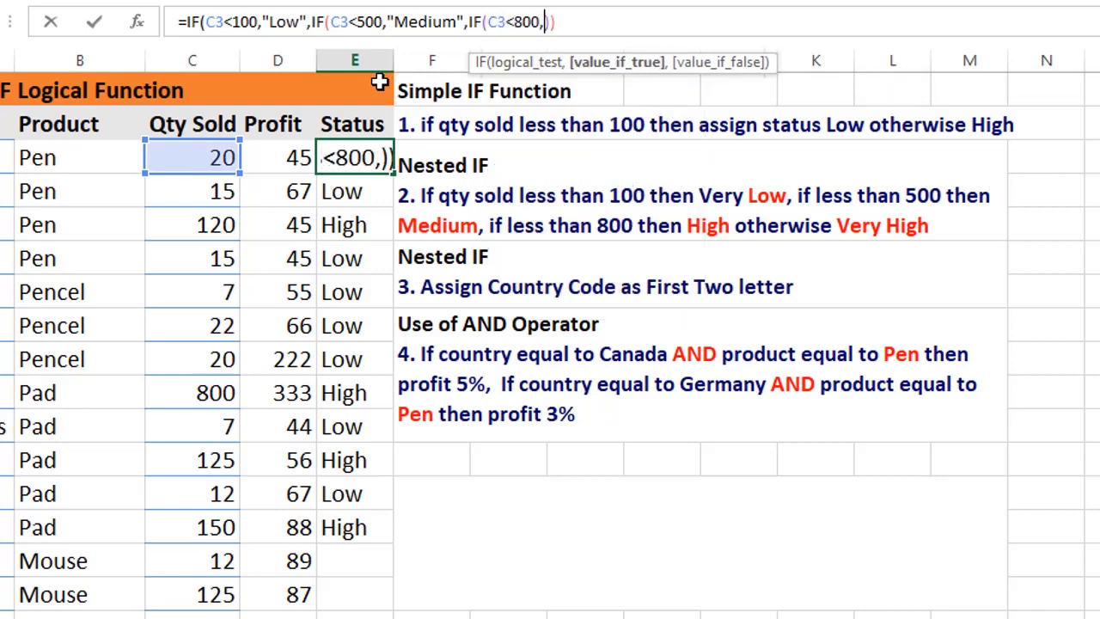
text("")
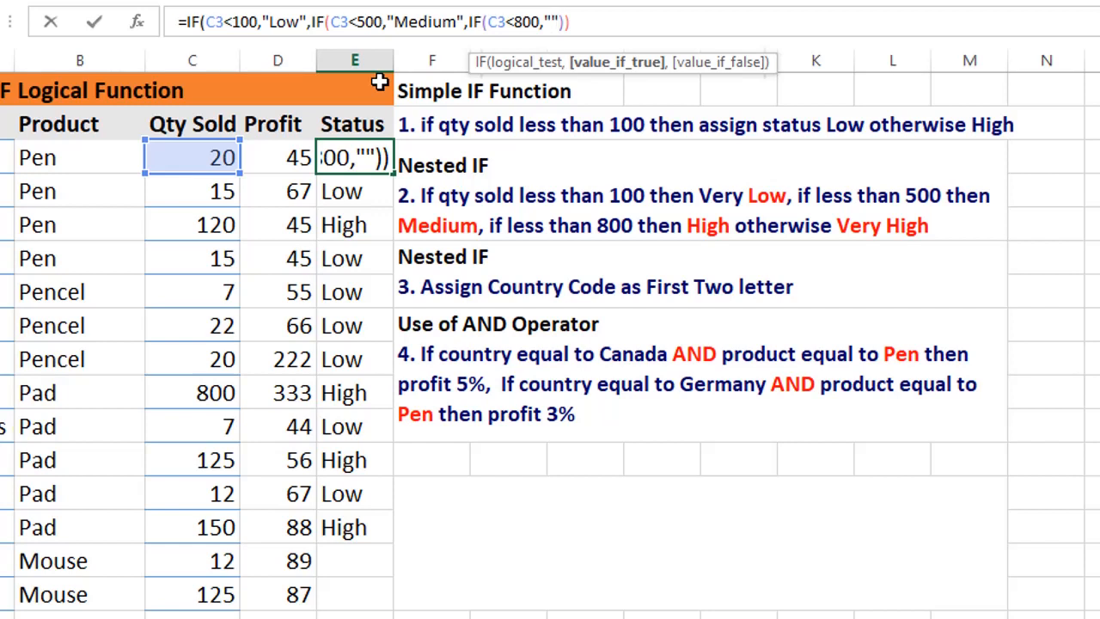
text(High)
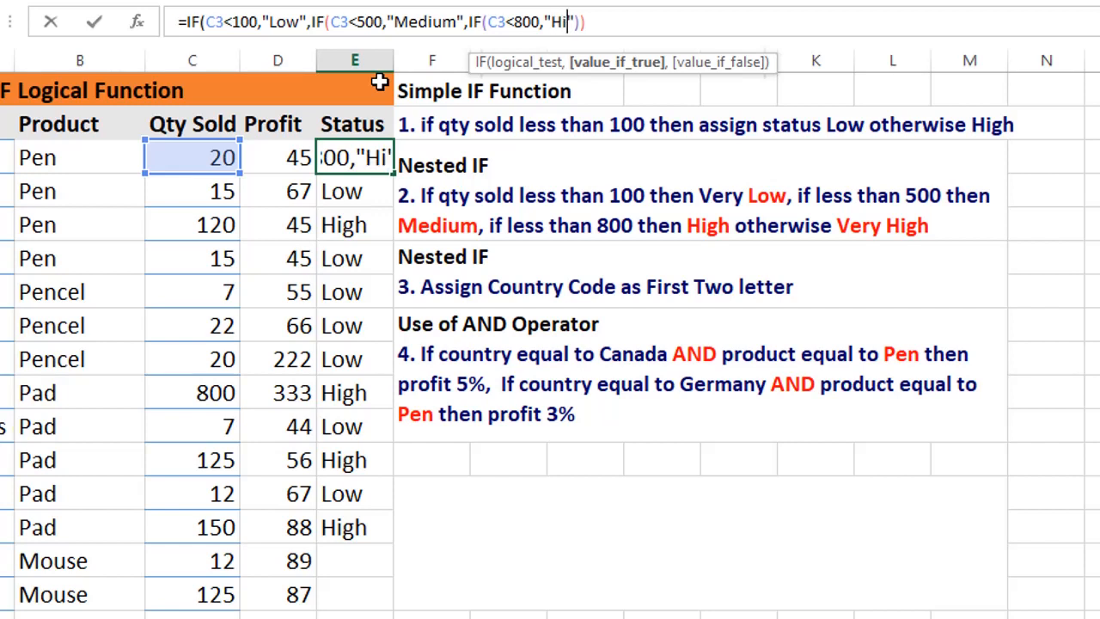
key(Right)
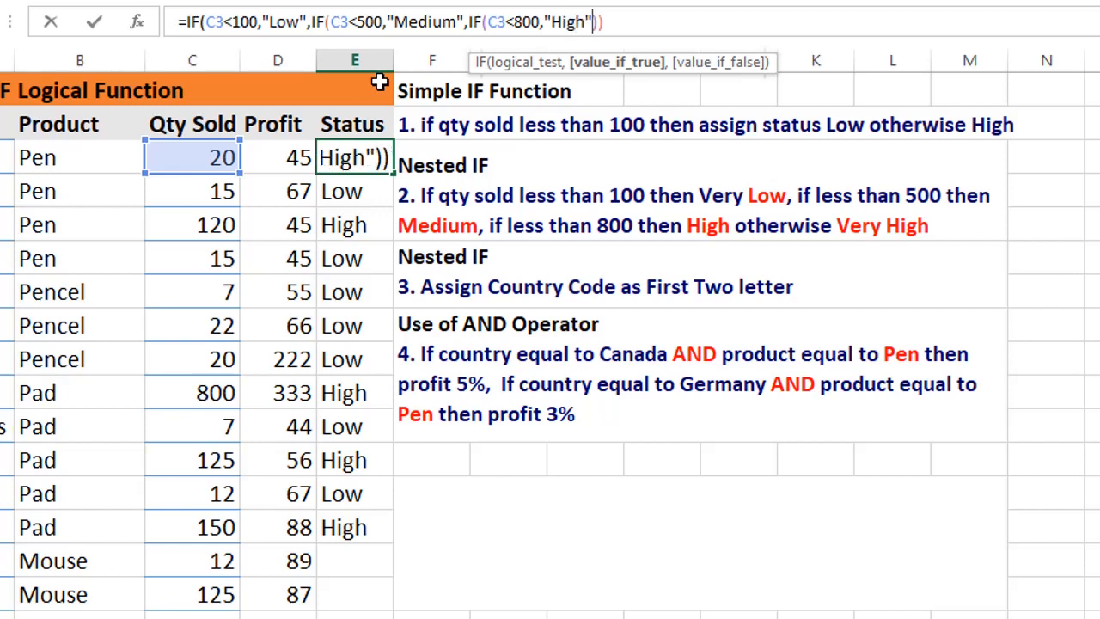
text(,"")
key(Left)
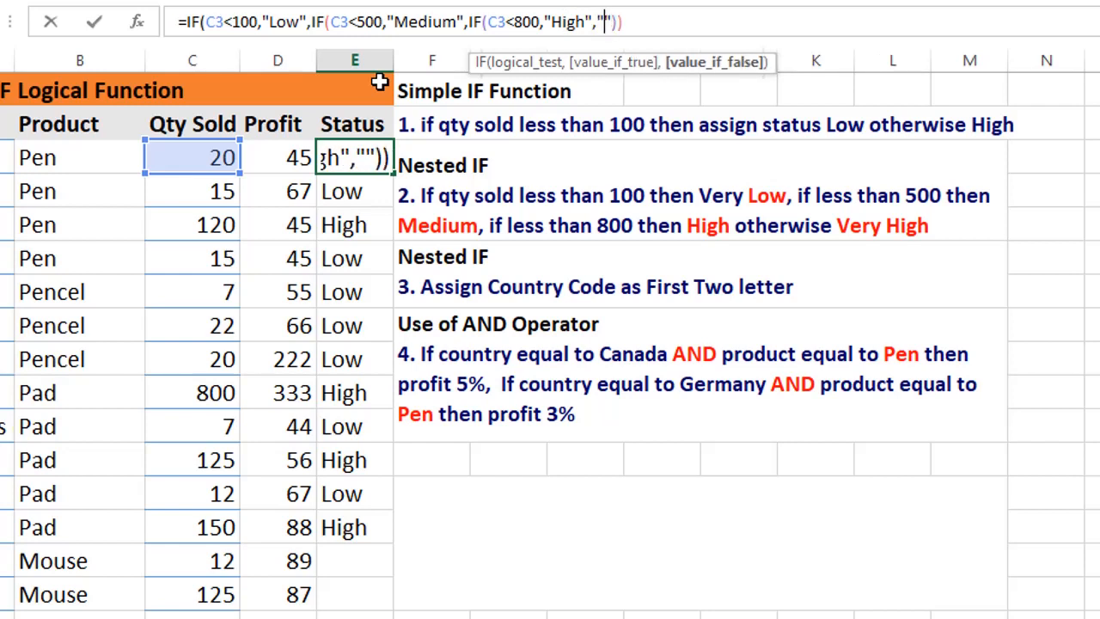
text(Very High)
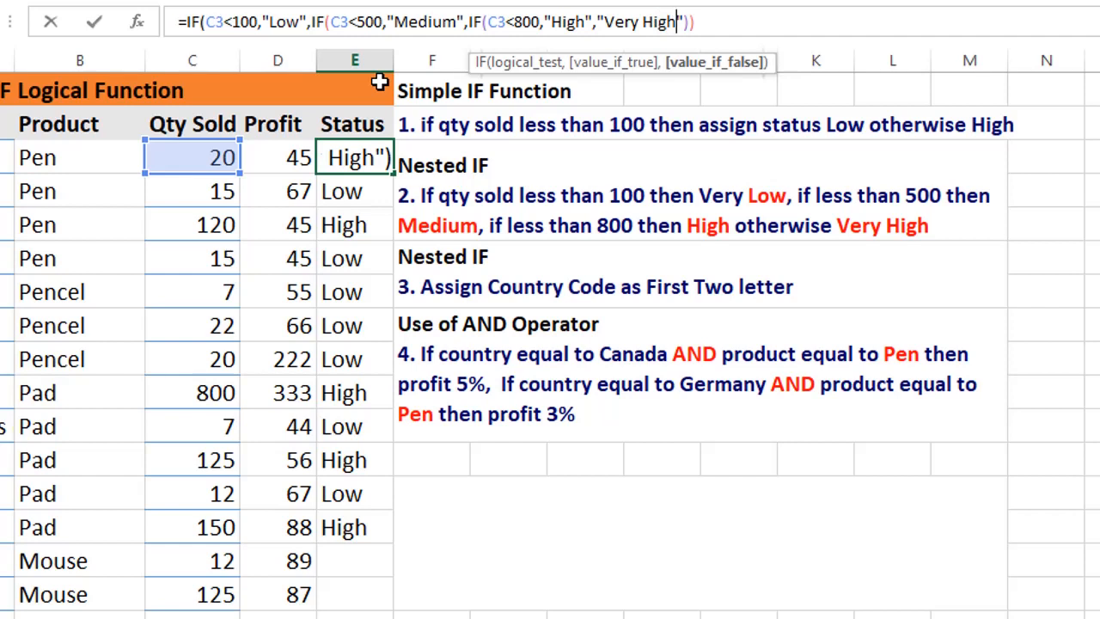
text())
key(ctrl+Return)
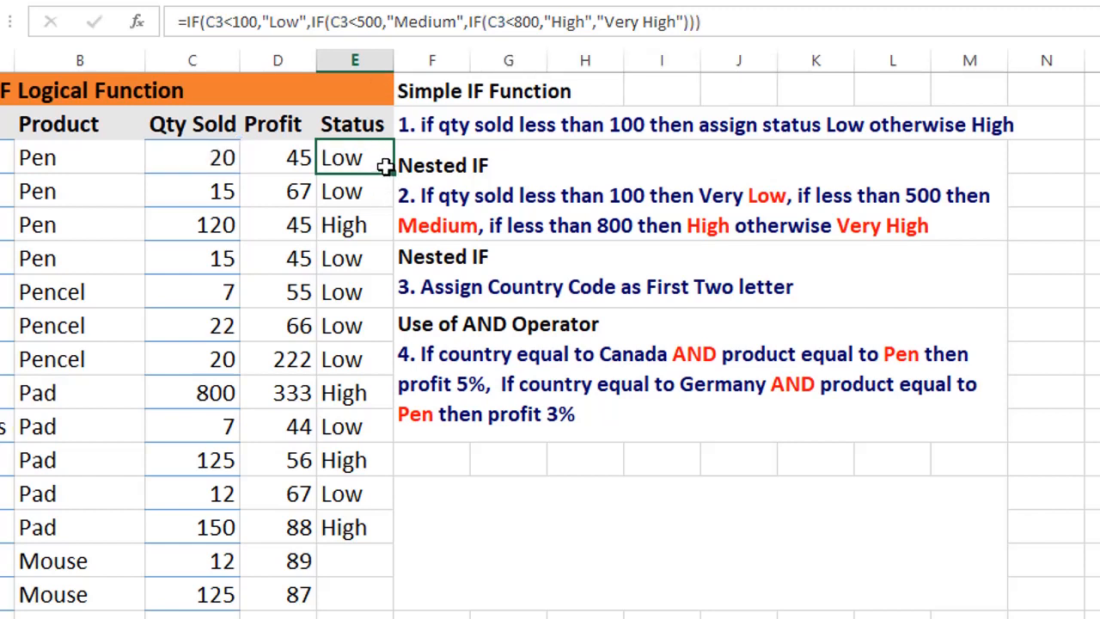
- Copy the nested IF formula from E3 down to E17 and widen column E to fit the status text
drag(384, 165, 383, 617)
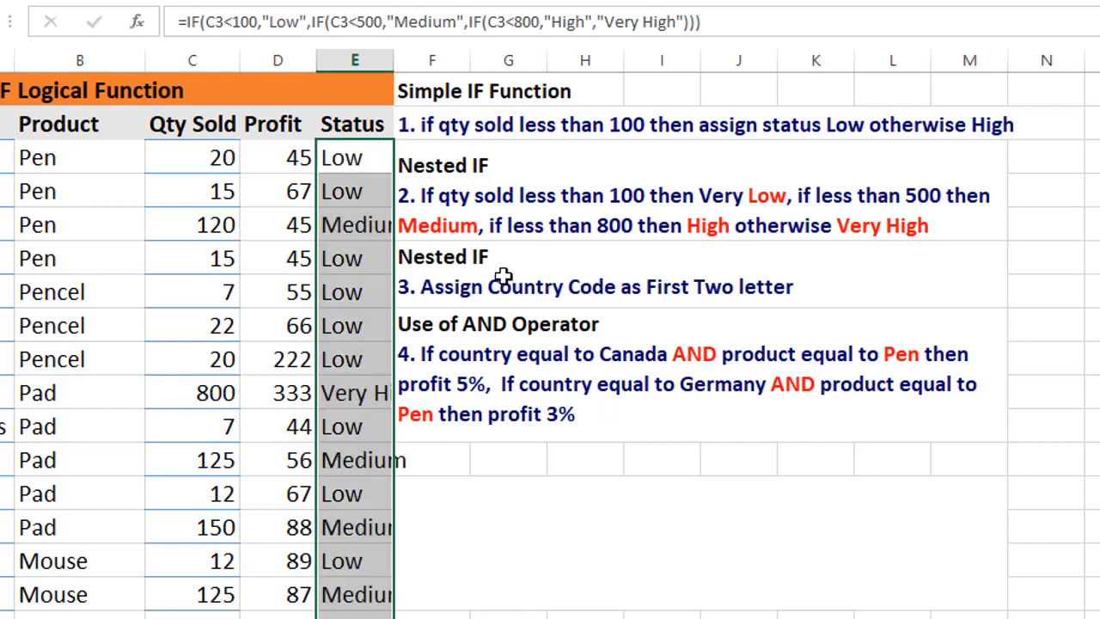
drag(390, 60, 453, 59)
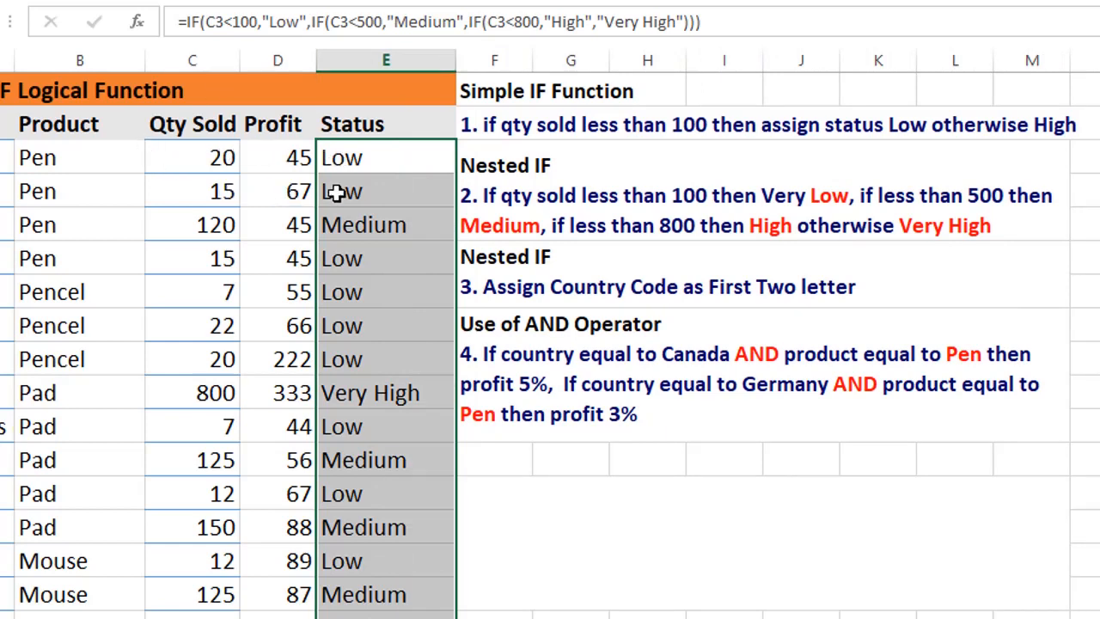
- Check the Status results in E5 and E10 against their quantities sold
click(221, 224)
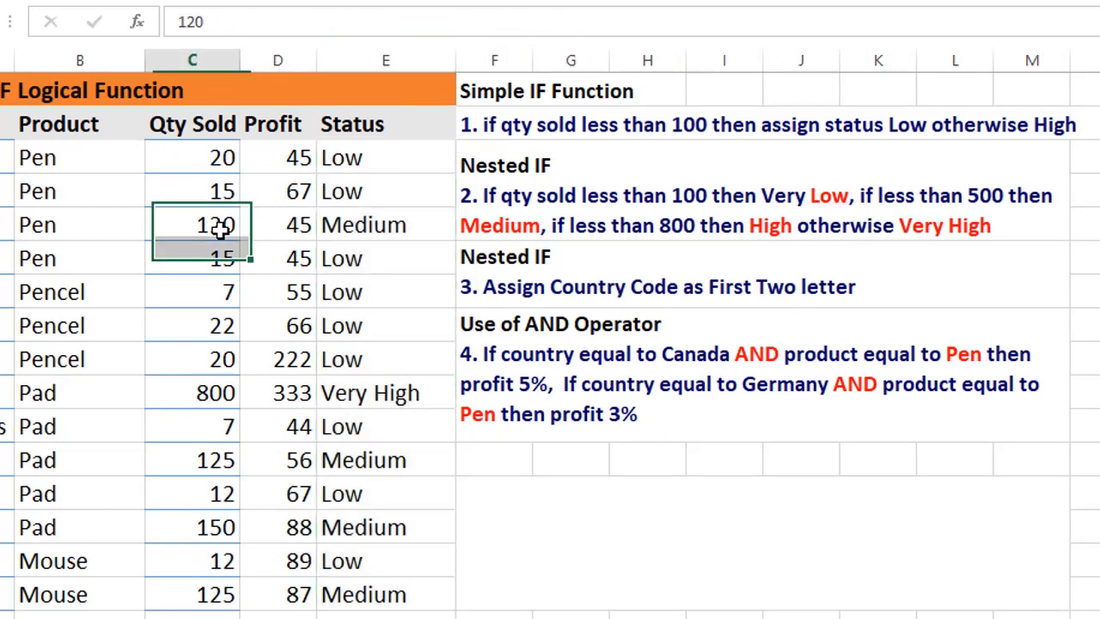
click(414, 229)
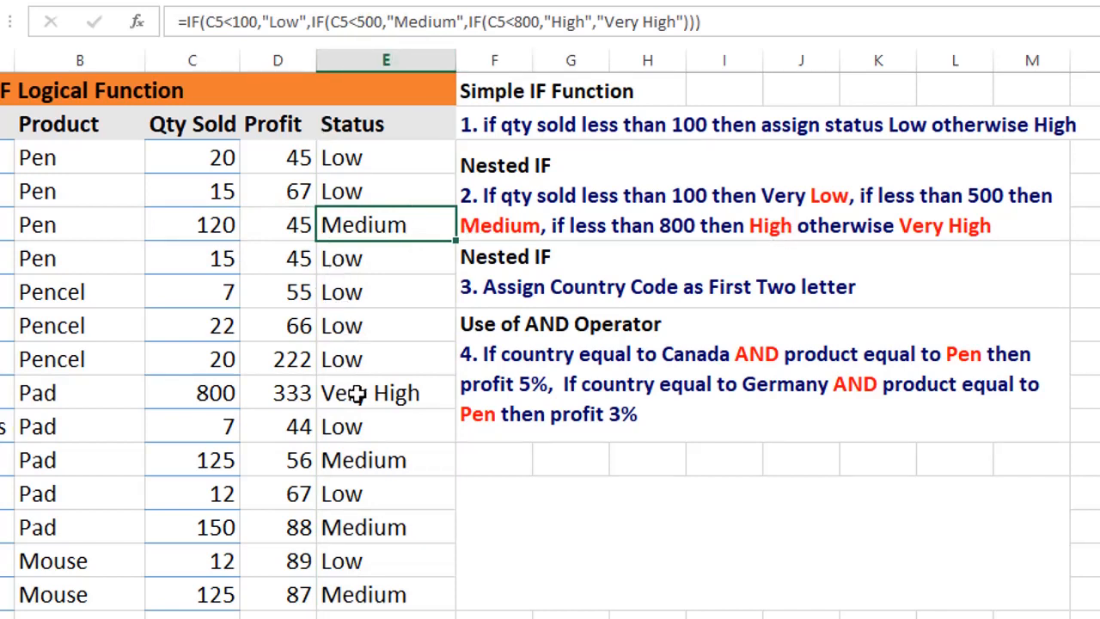
click(385, 391)
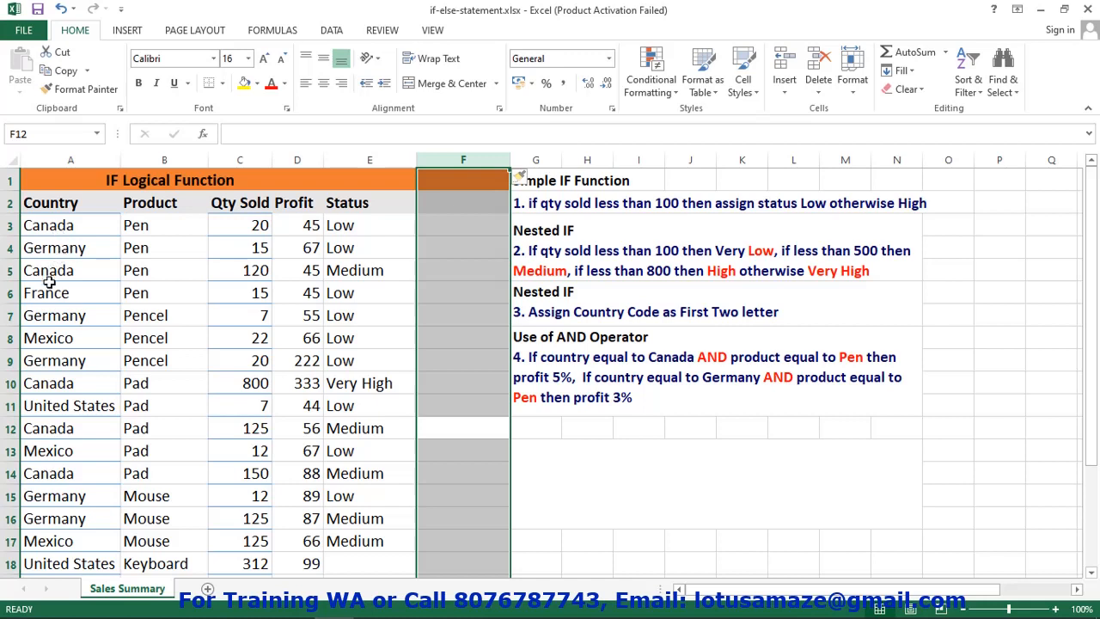
- Add the header Code in F2 for the country code exercise
click(446, 213)
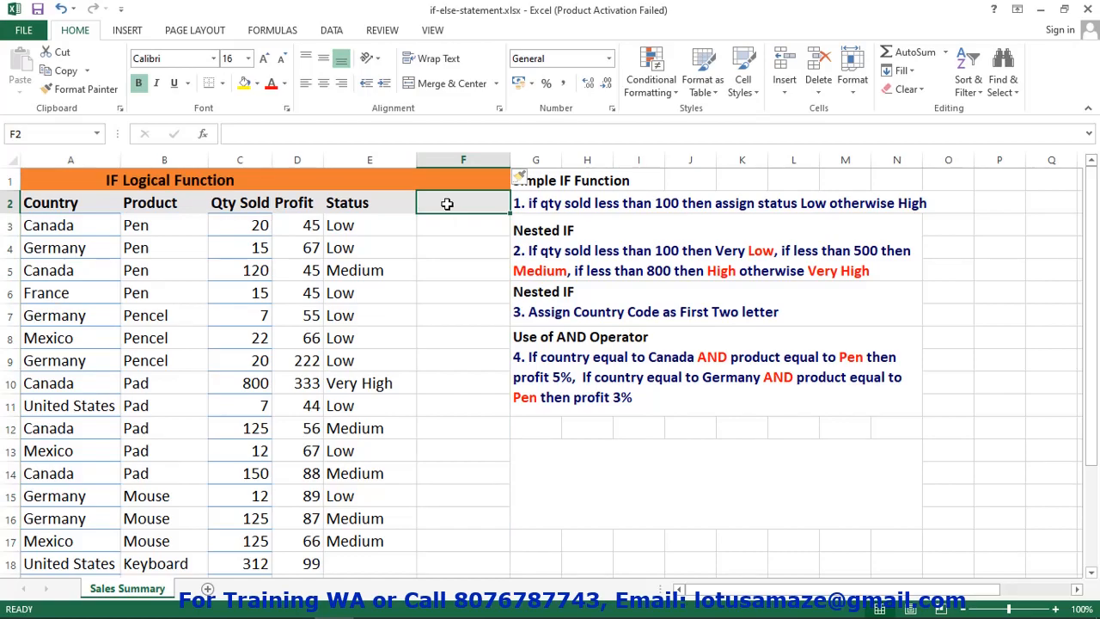
text(Code)
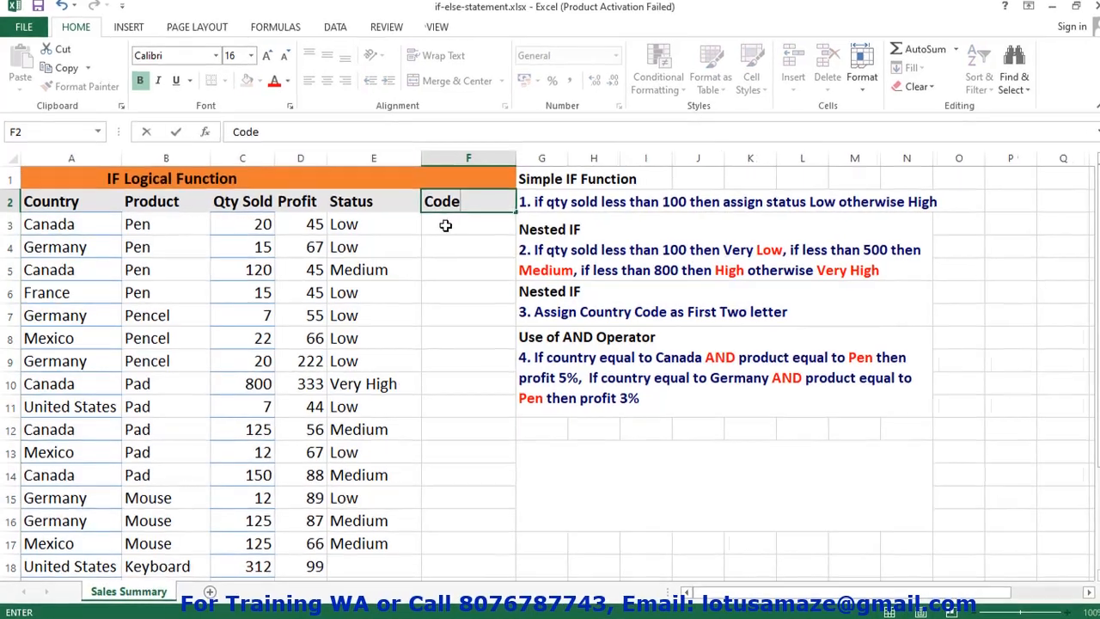
key(Return)
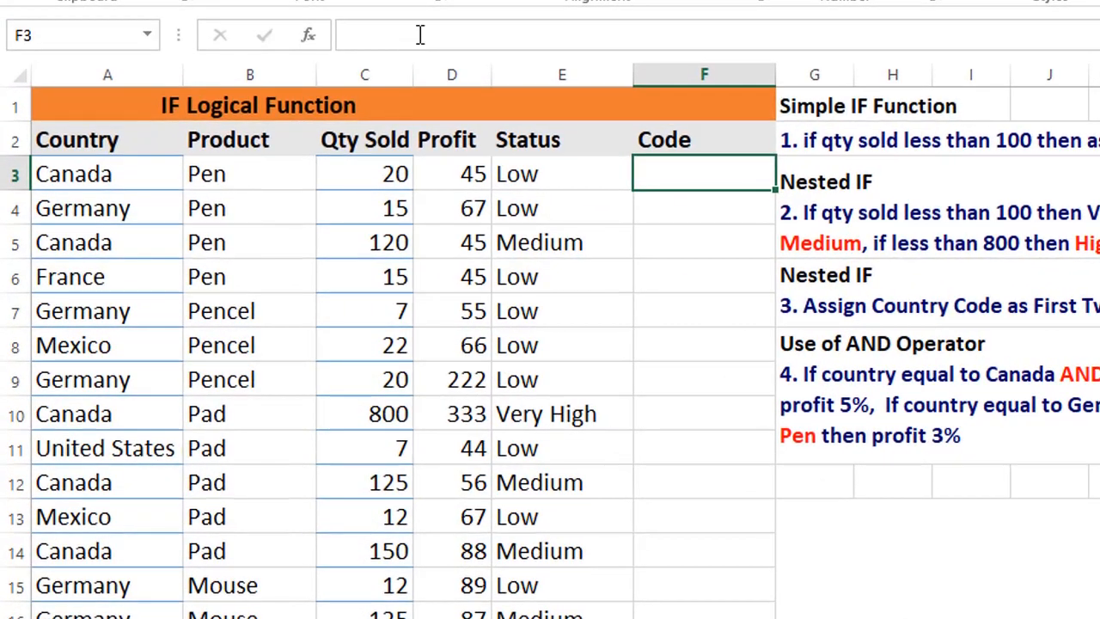
- Start the country code formula in F3 with =IF(A3="Canada","CA"
click(420, 34)
text(=IF()
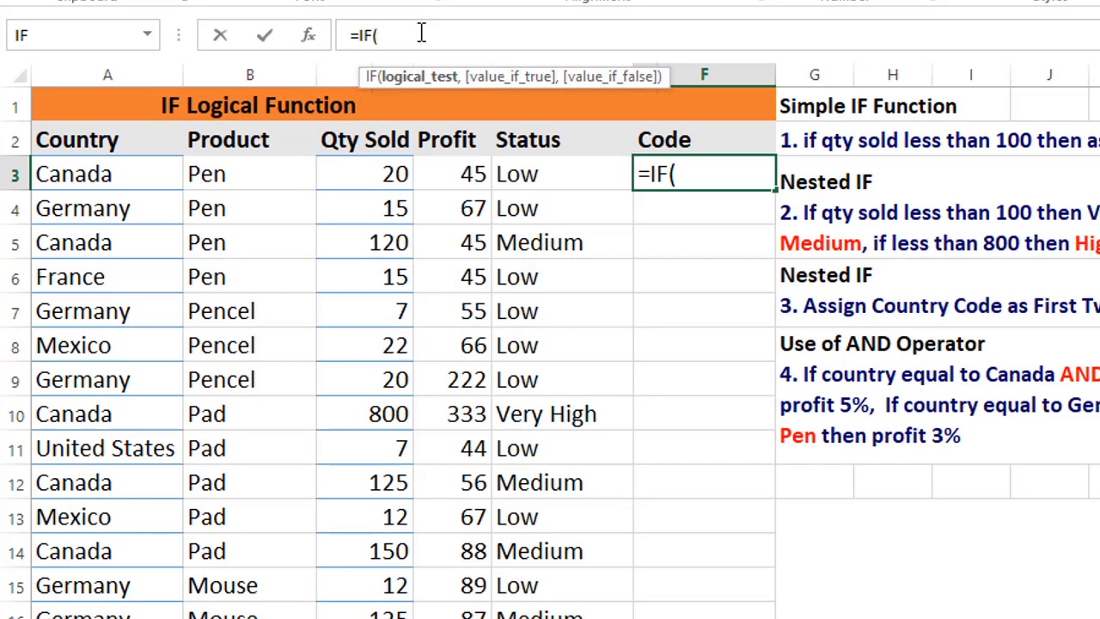
text(A3="")
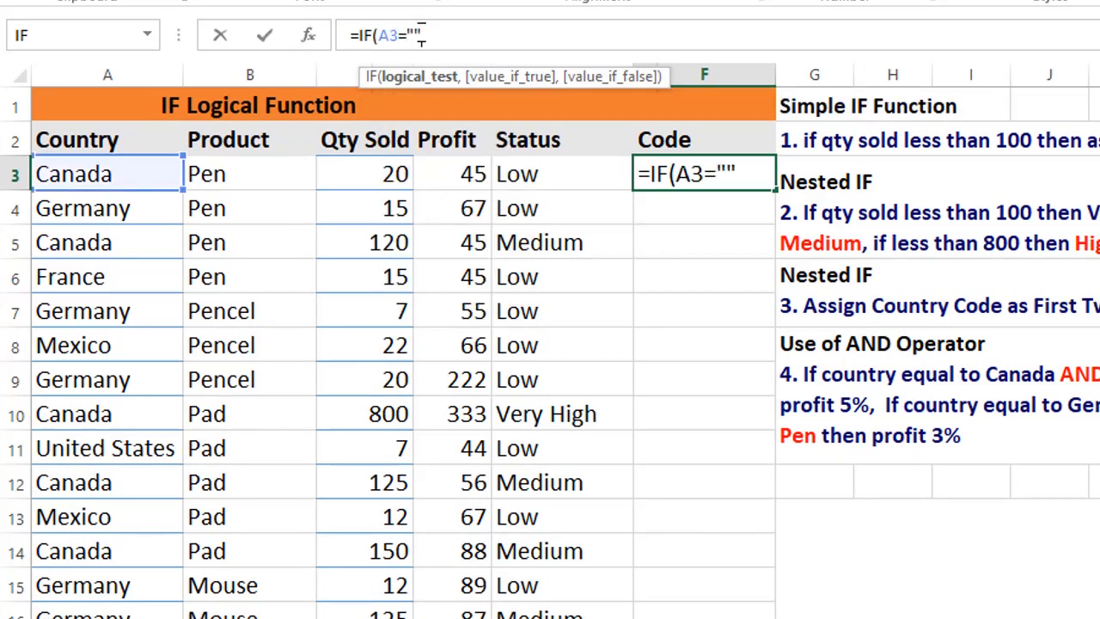
text(Canada)
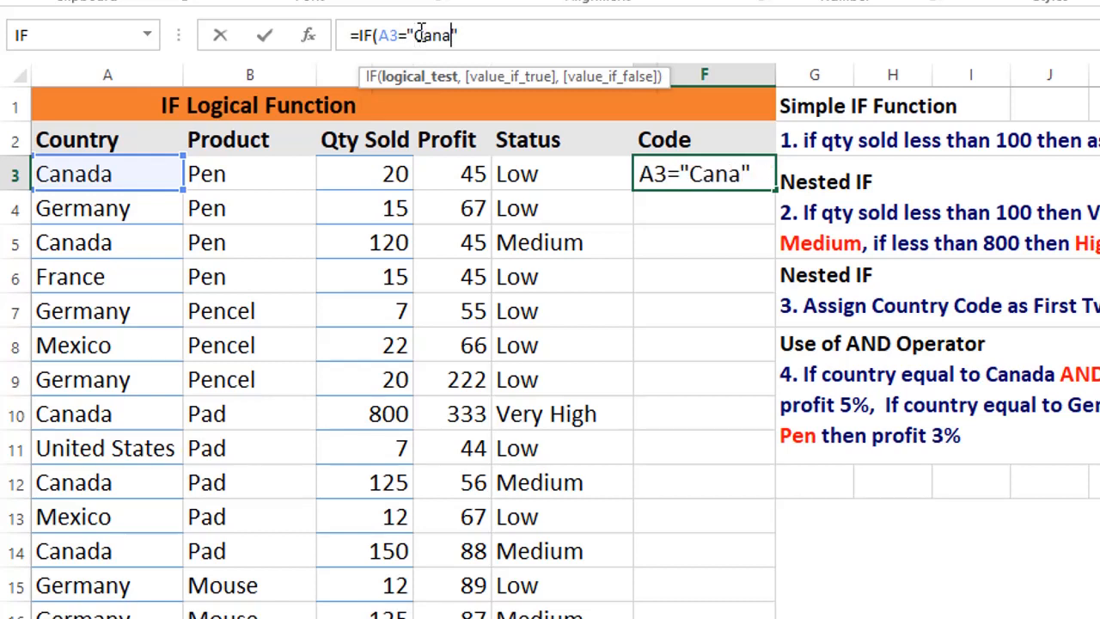
text(,)
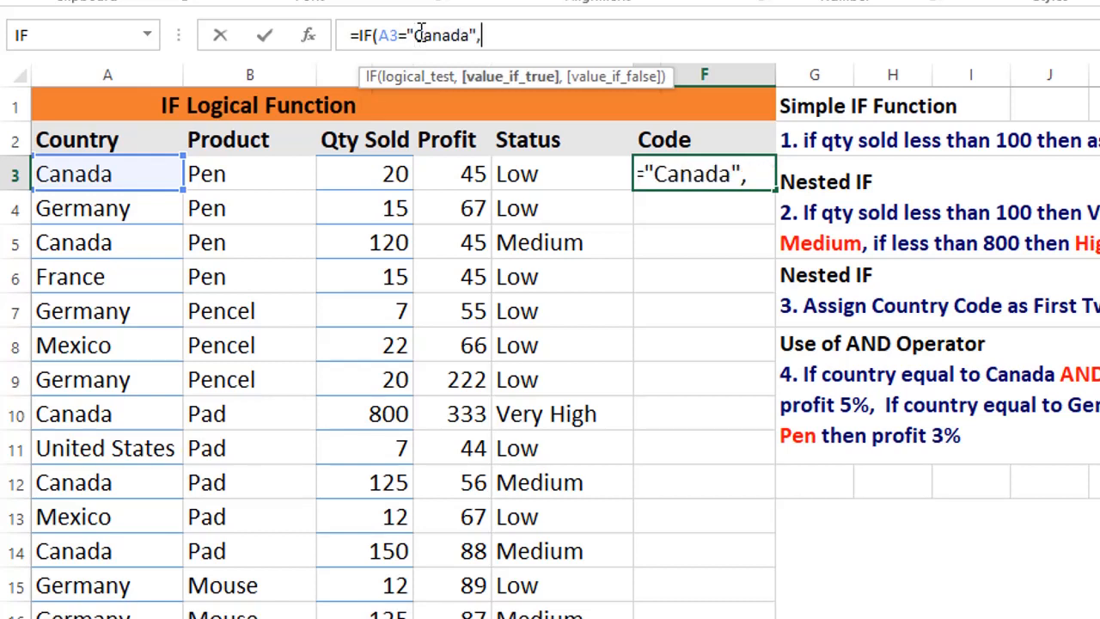
text(""CA)
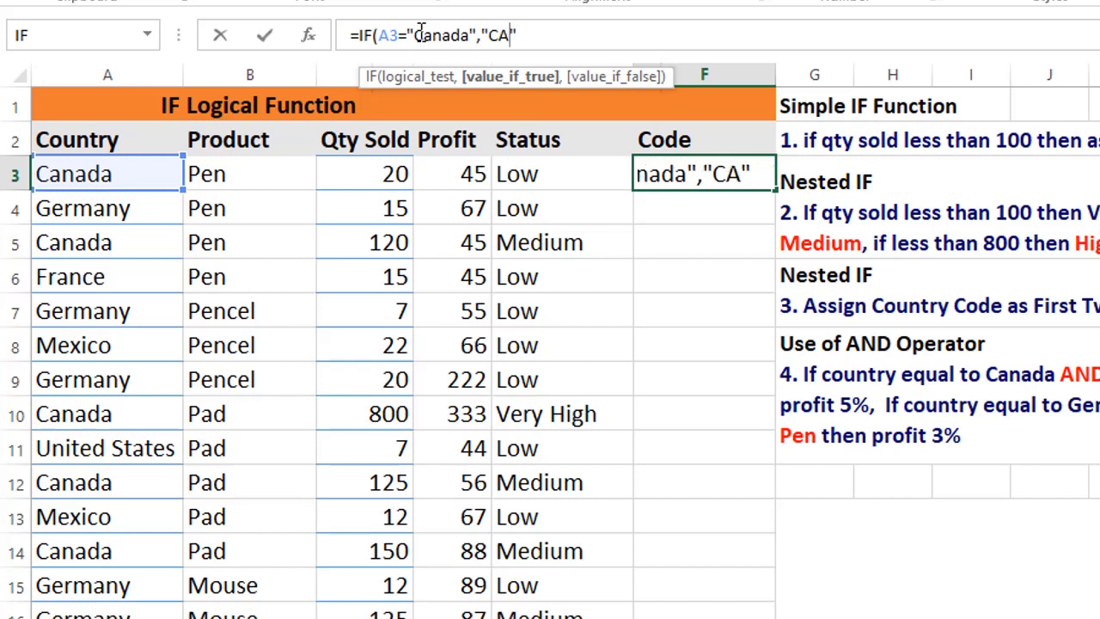
- Extend the F3 formula with a nested IF that returns "FR" when A3 equals "France"
text(,.)
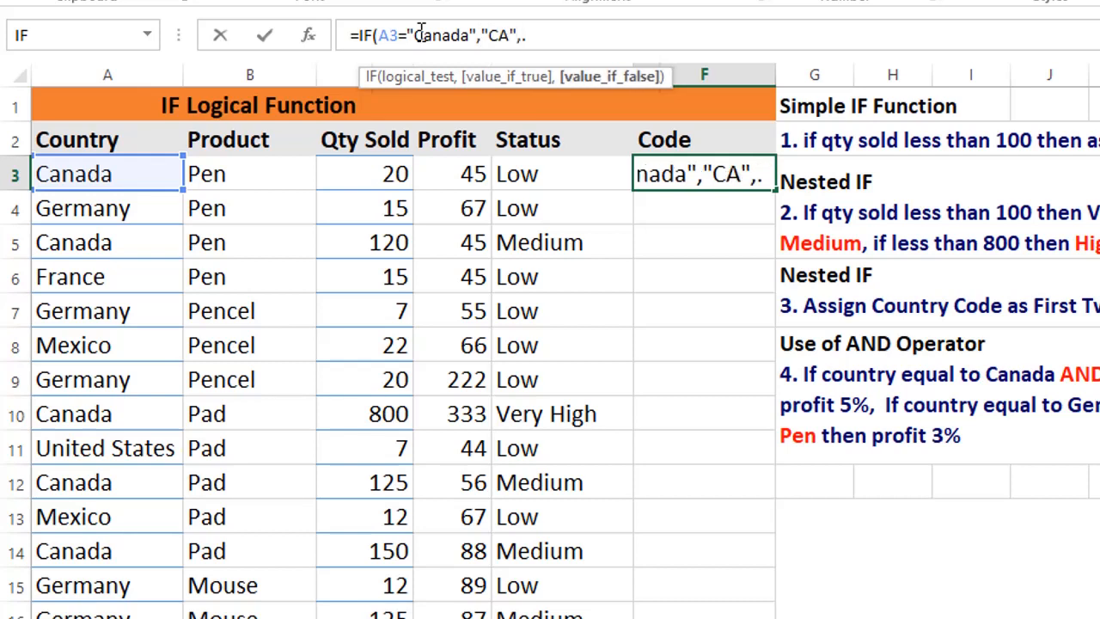
key(BackSpace)
text(IF)
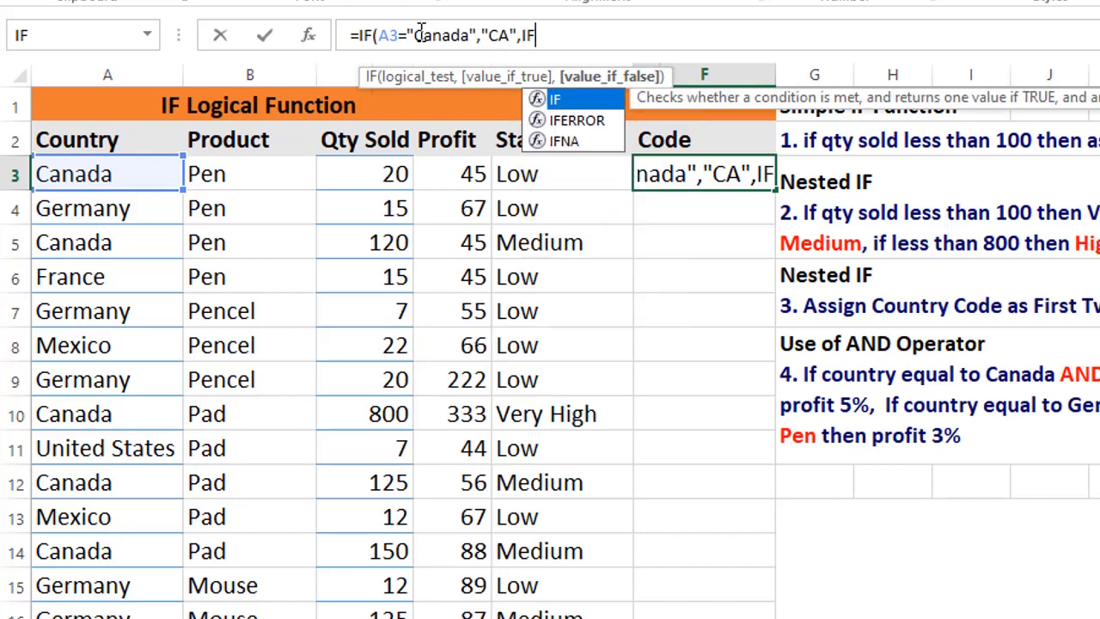
text(()))
key(Left)
key(Left)
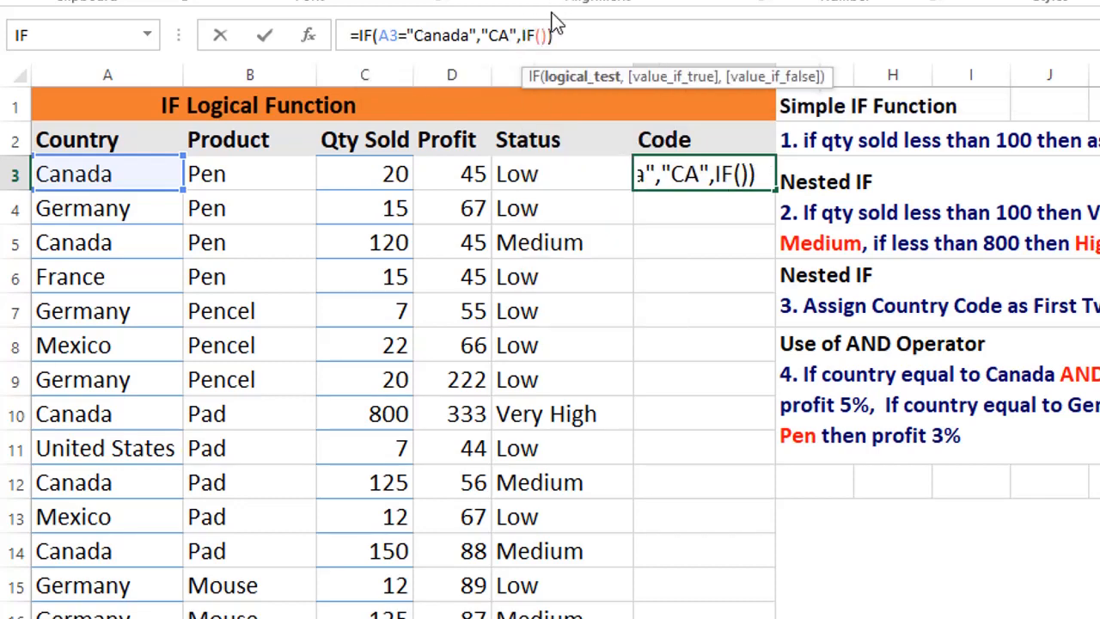
text(A3="")
key(Left)
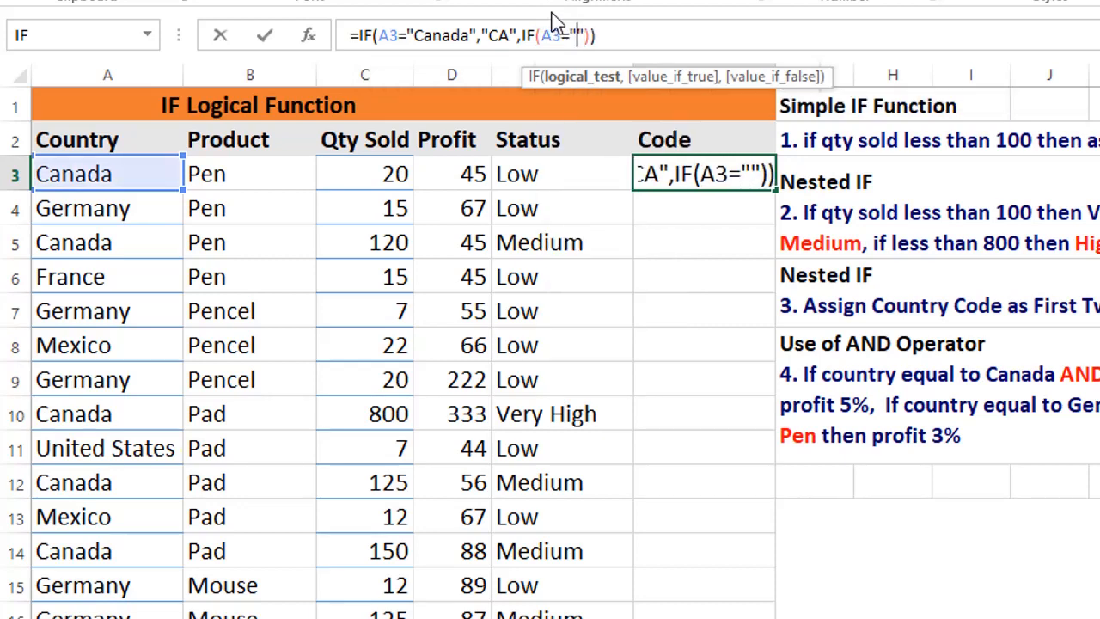
text(France)
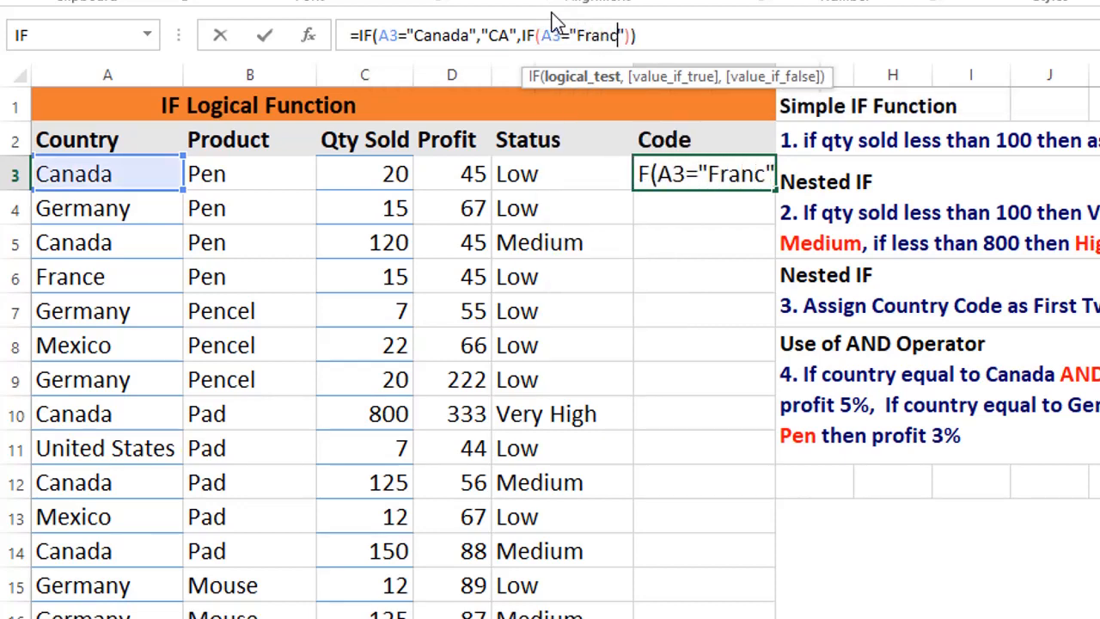
key(Right)
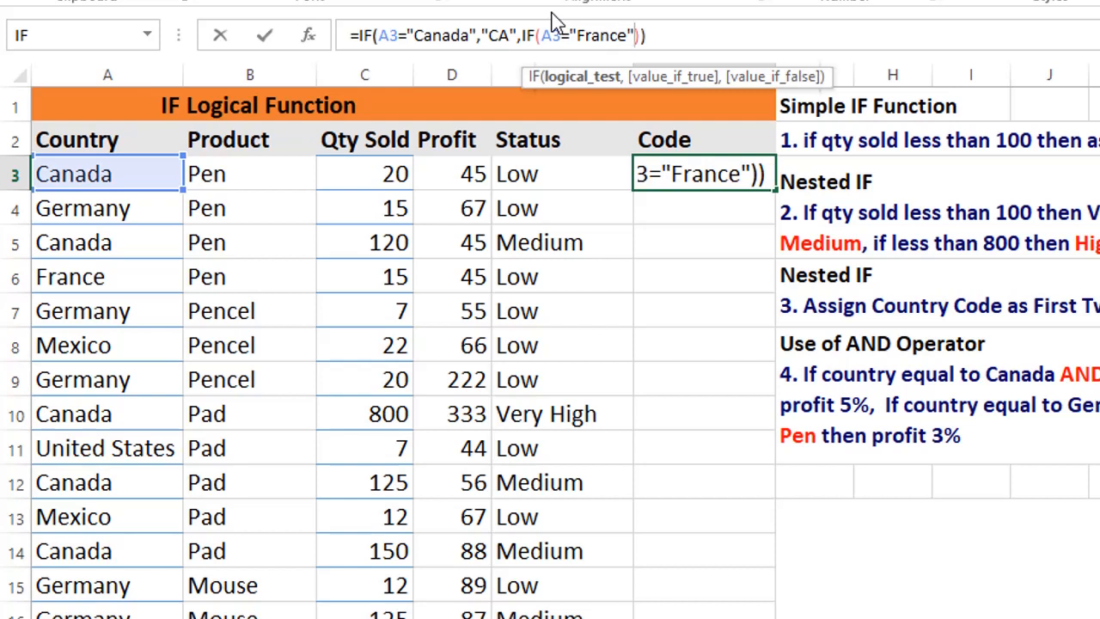
text(,"")
key(Left)
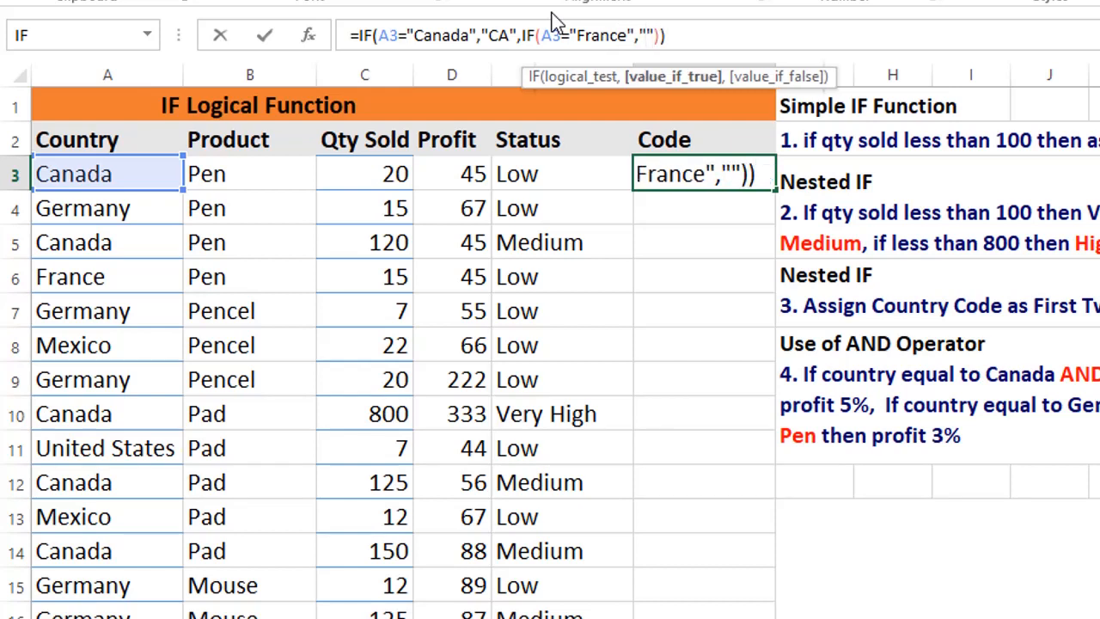
text(FR)
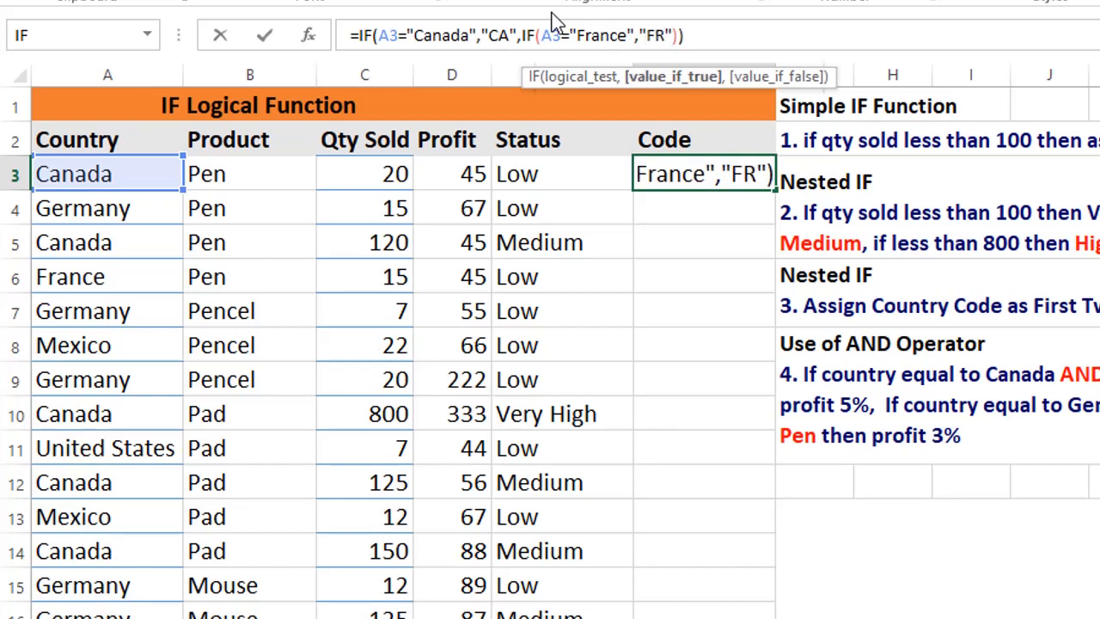
key(Right)
- Nest a third IF in F3 returning "GE" when A3 equals "Germany" and "NA" otherwise, and enter the formula
text(,)
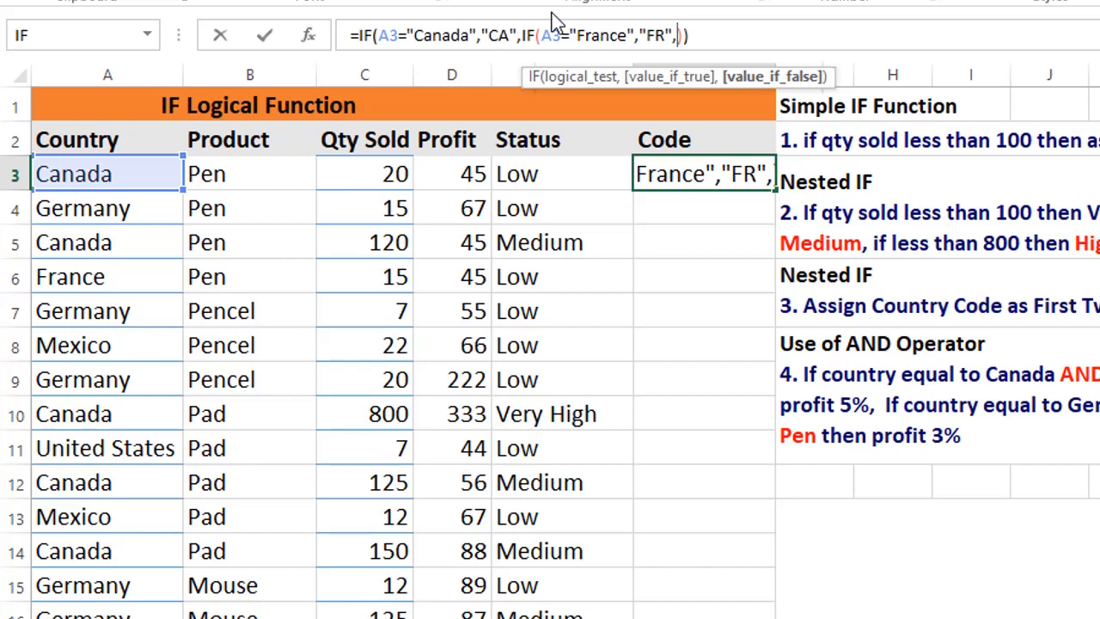
text(IF())
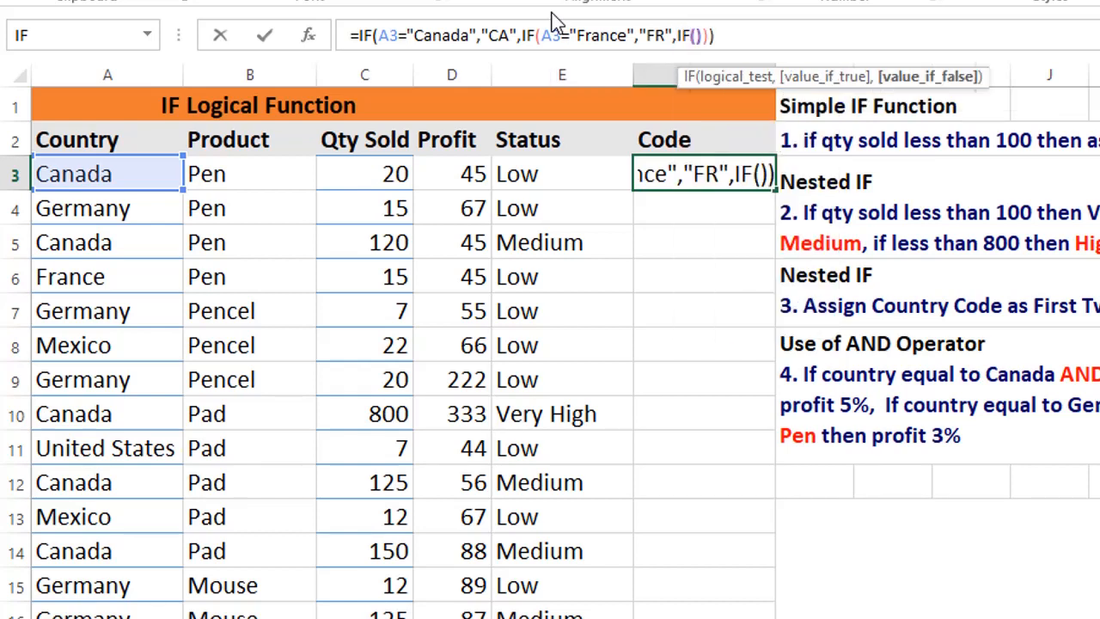
key(Left)
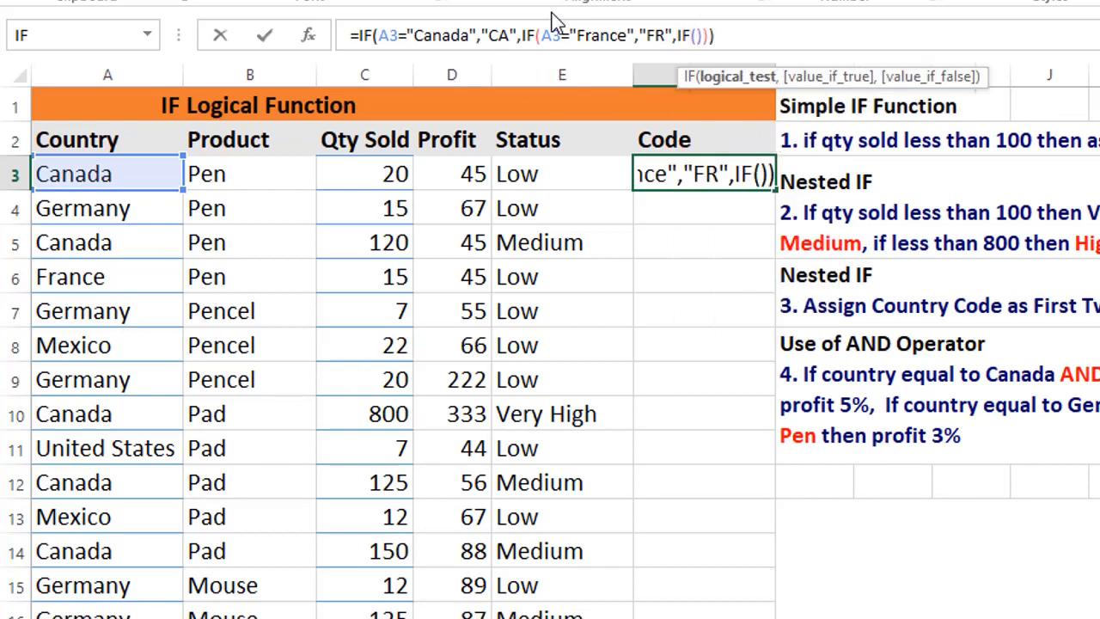
text(A3="")
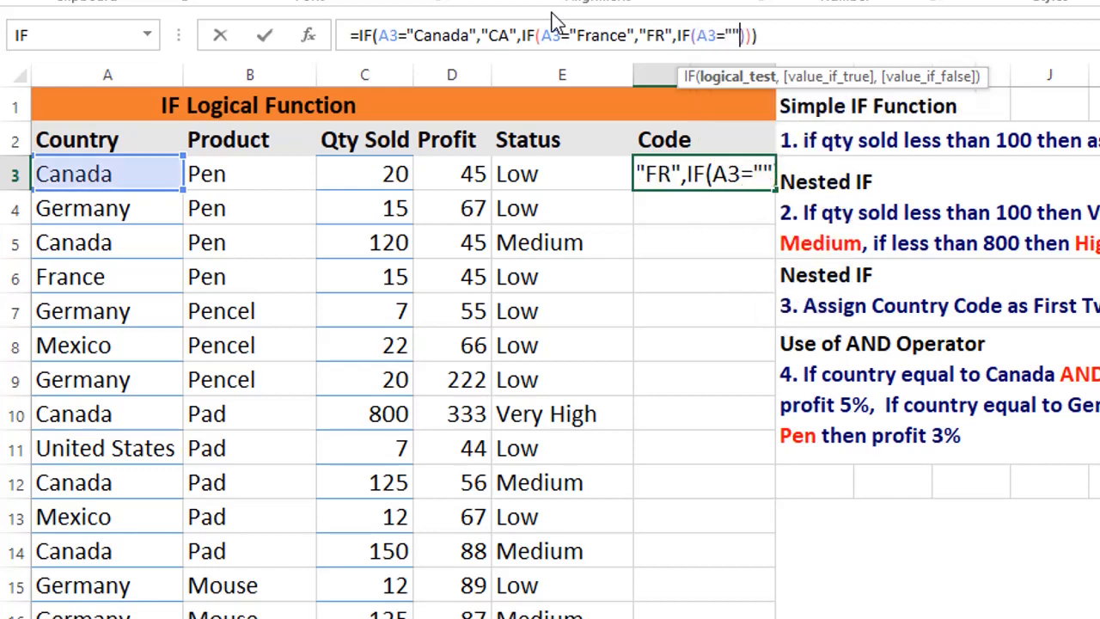
text(Germany)
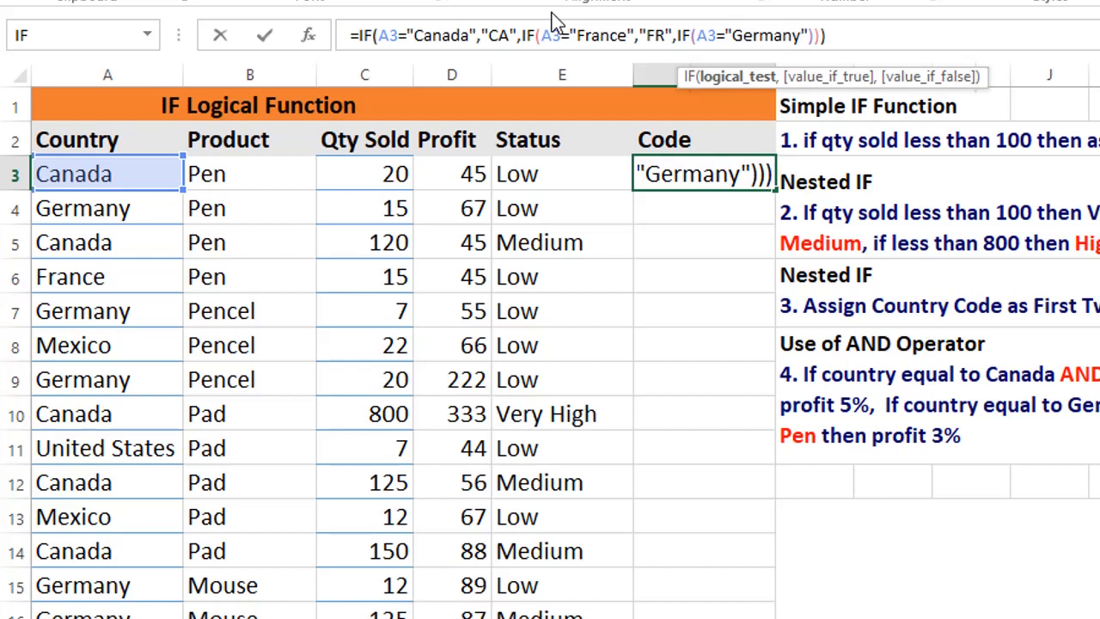
text(,"")
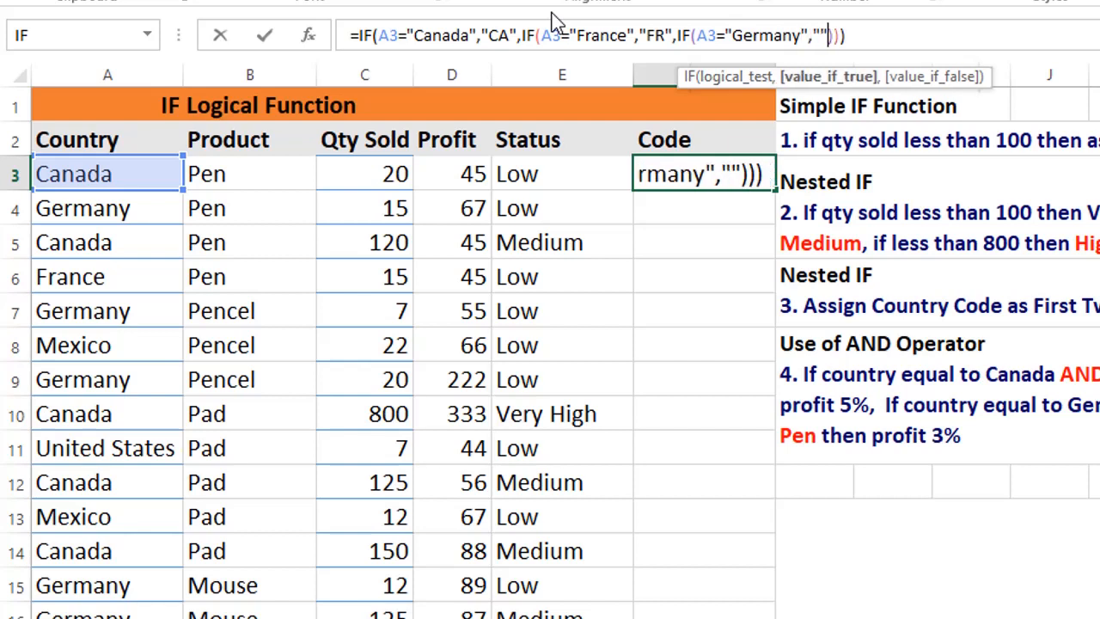
key(Left)
text(GE)
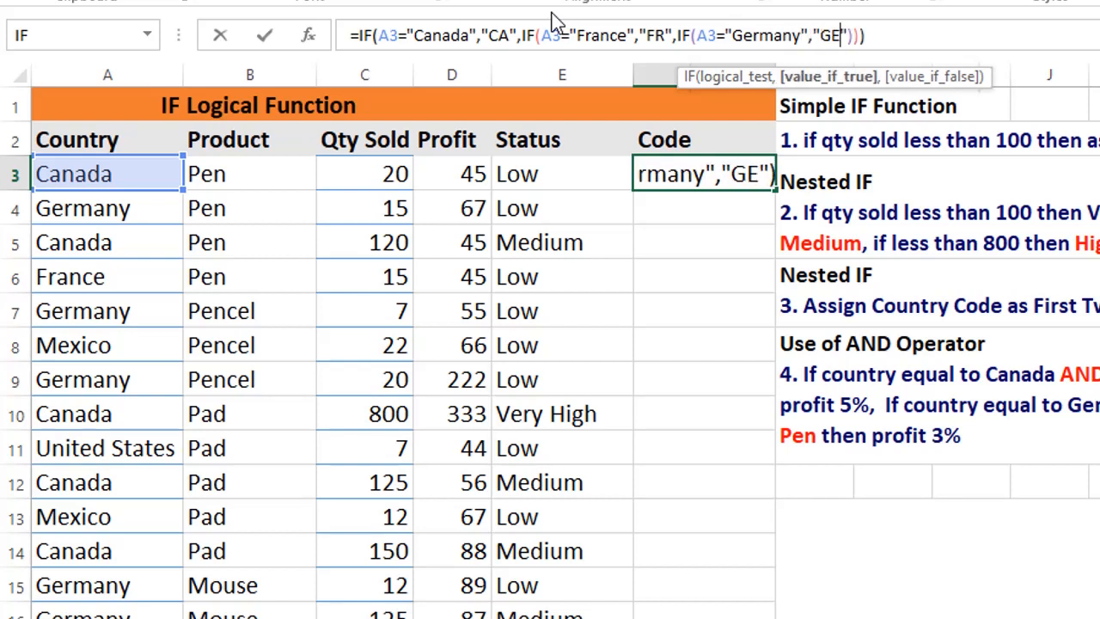
text(,"")
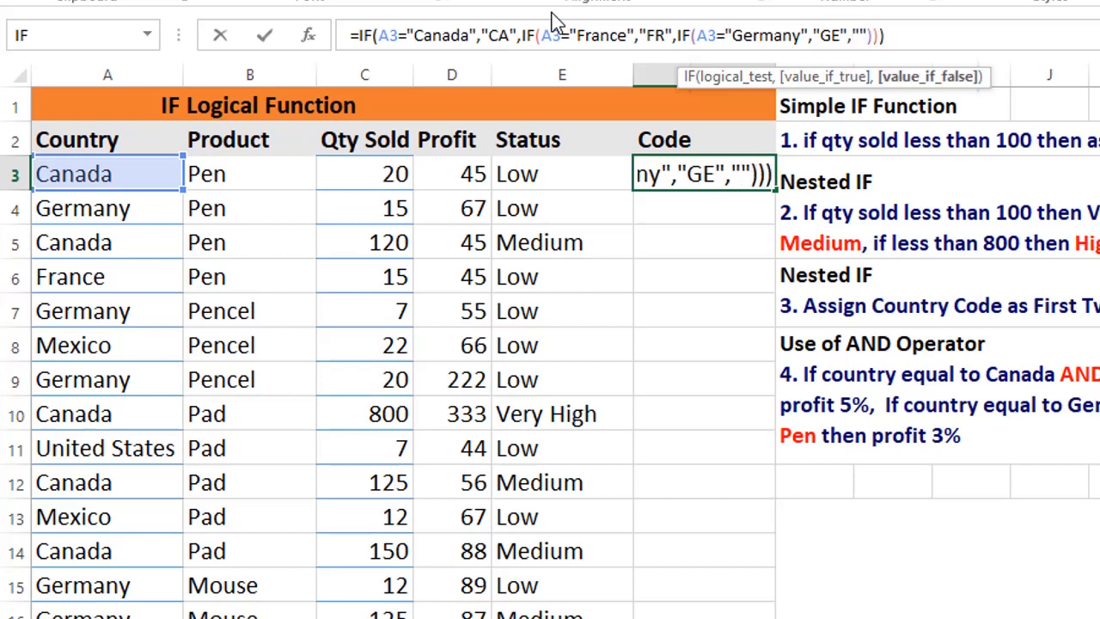
text(NA)
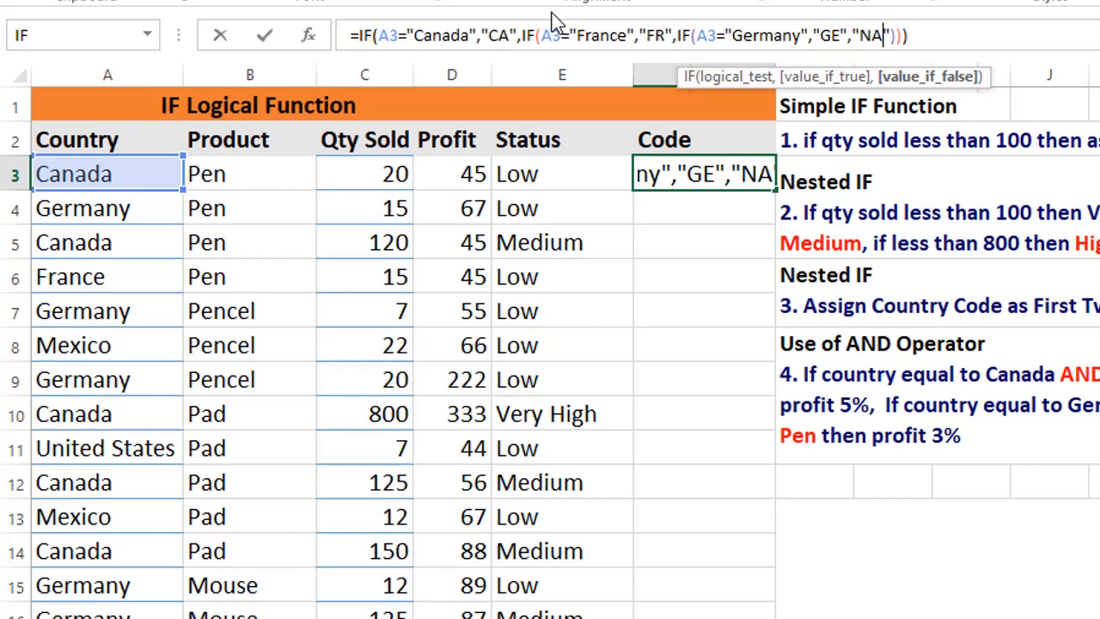
key(Return)
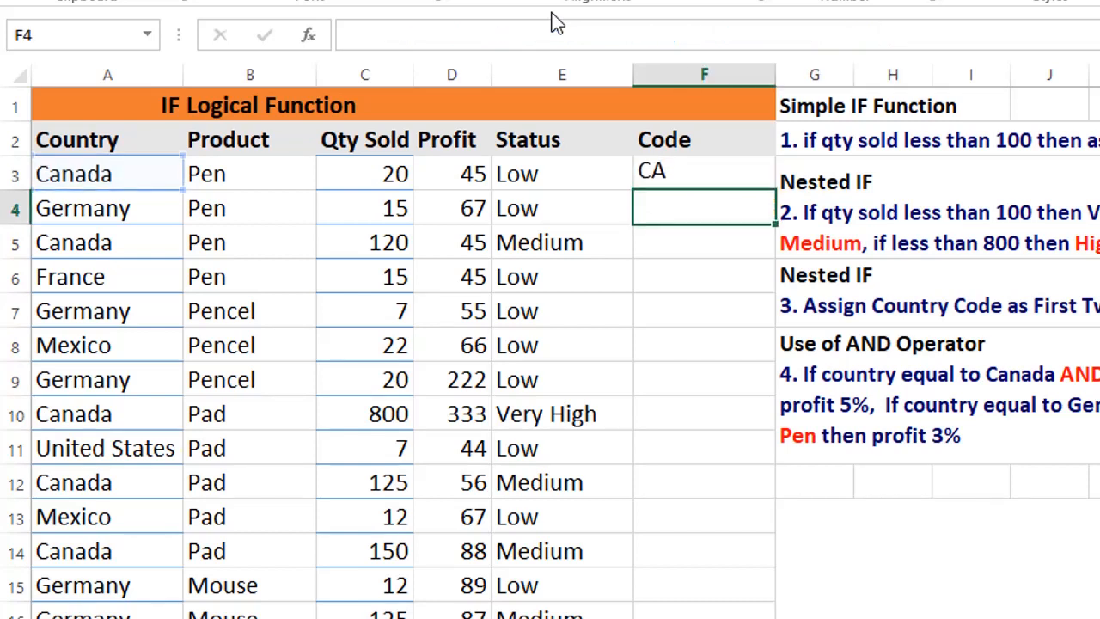
- Copy the country code formula from F3 down to F17
click(103, 176)
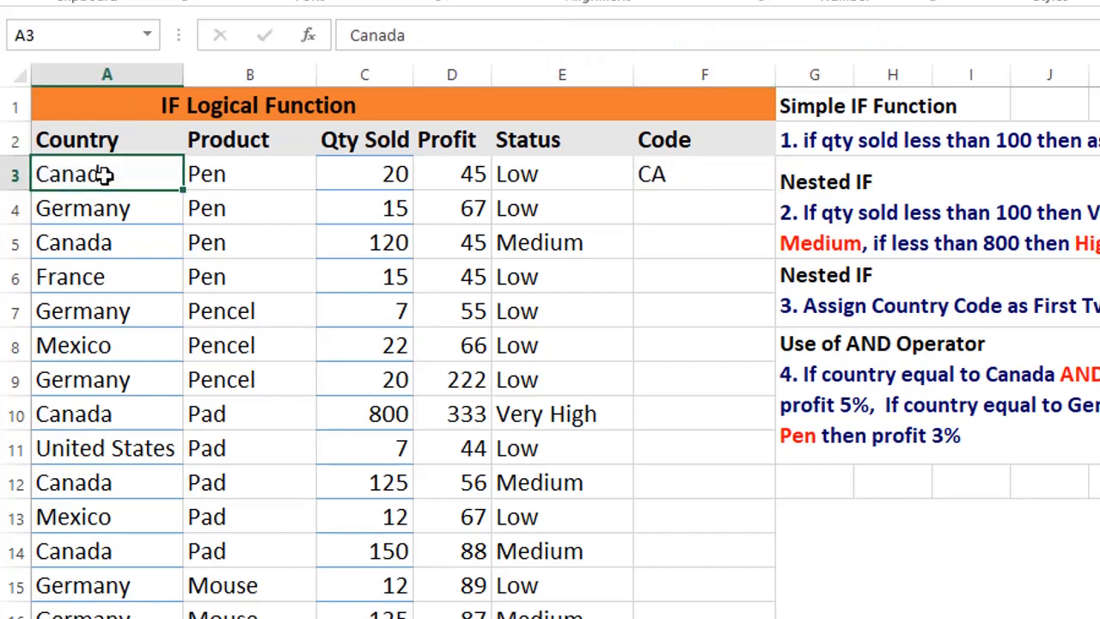
click(658, 177)
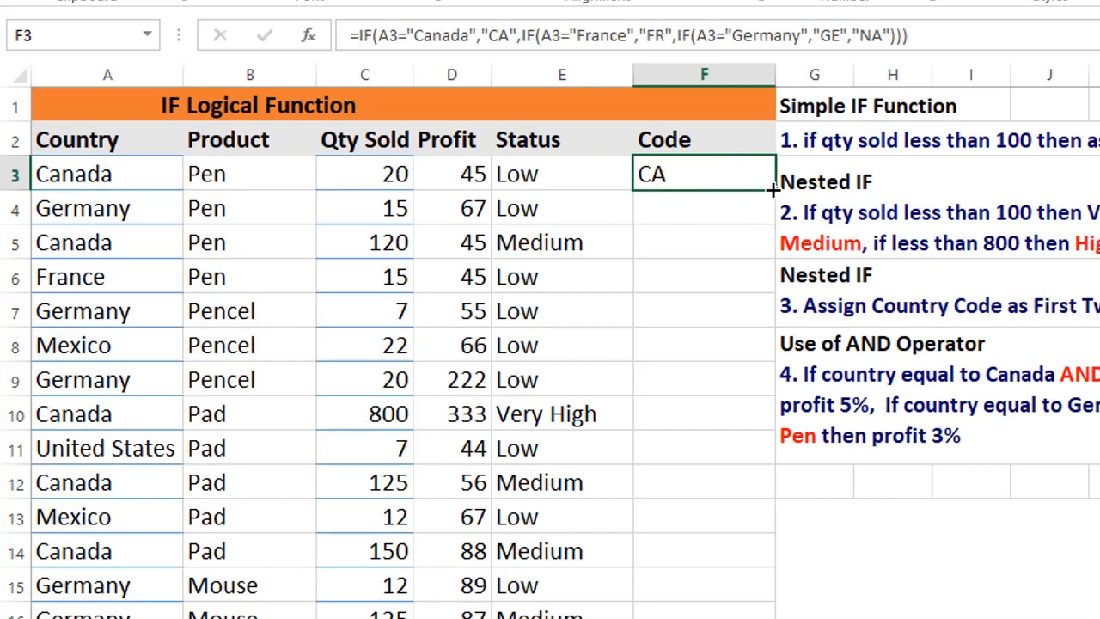
drag(775, 189, 788, 617)
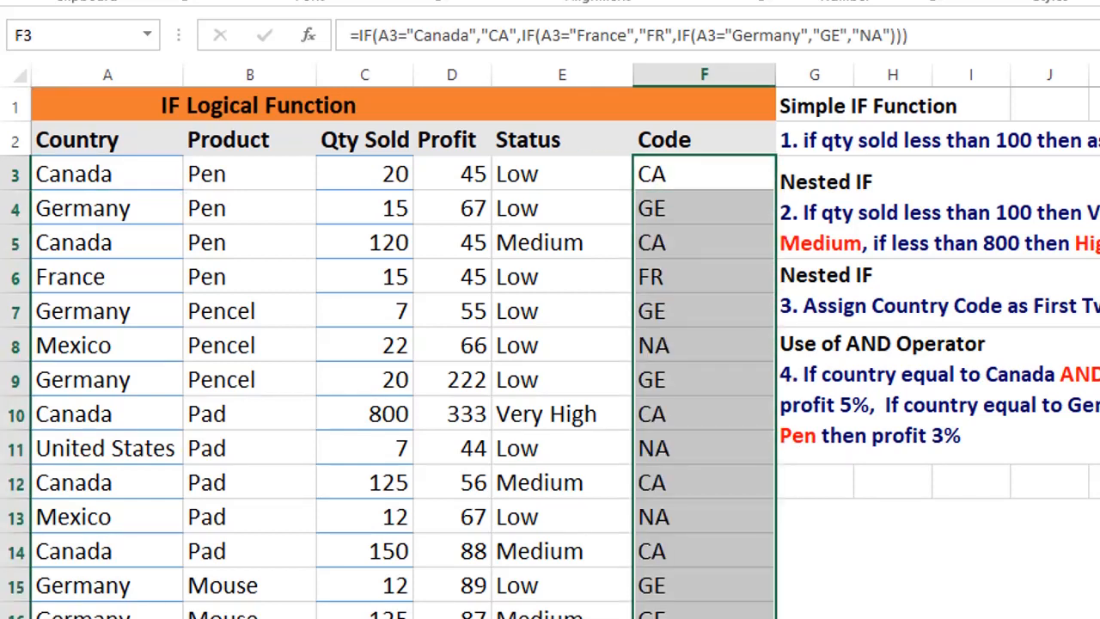
- Check the copied country codes in F4, F5, F6 and F8 against their countries and the formula in F3
click(684, 212)
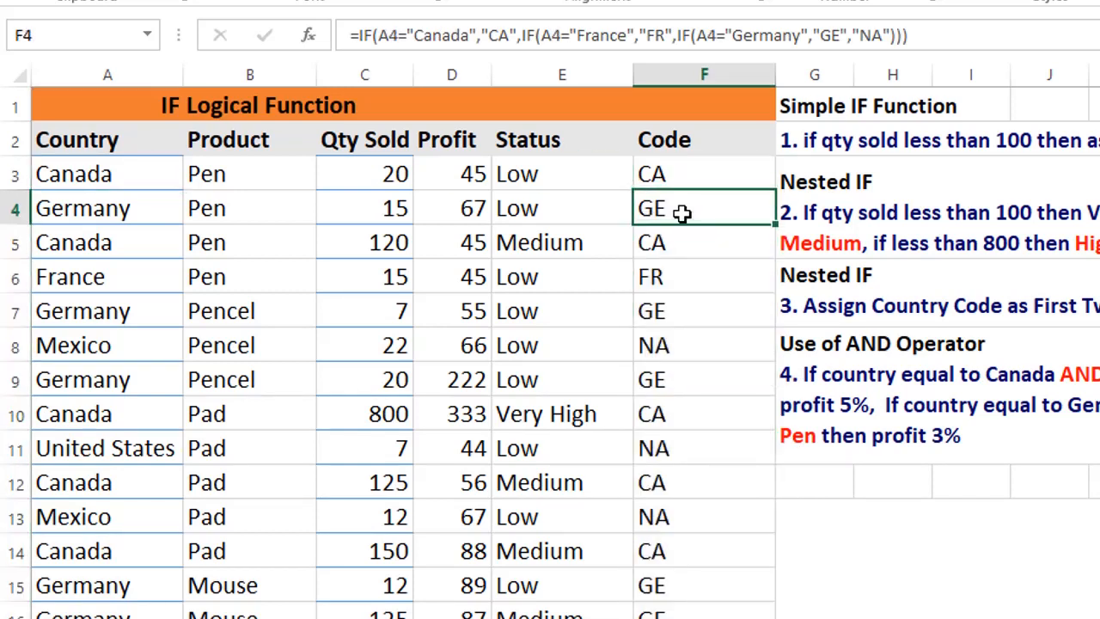
click(685, 244)
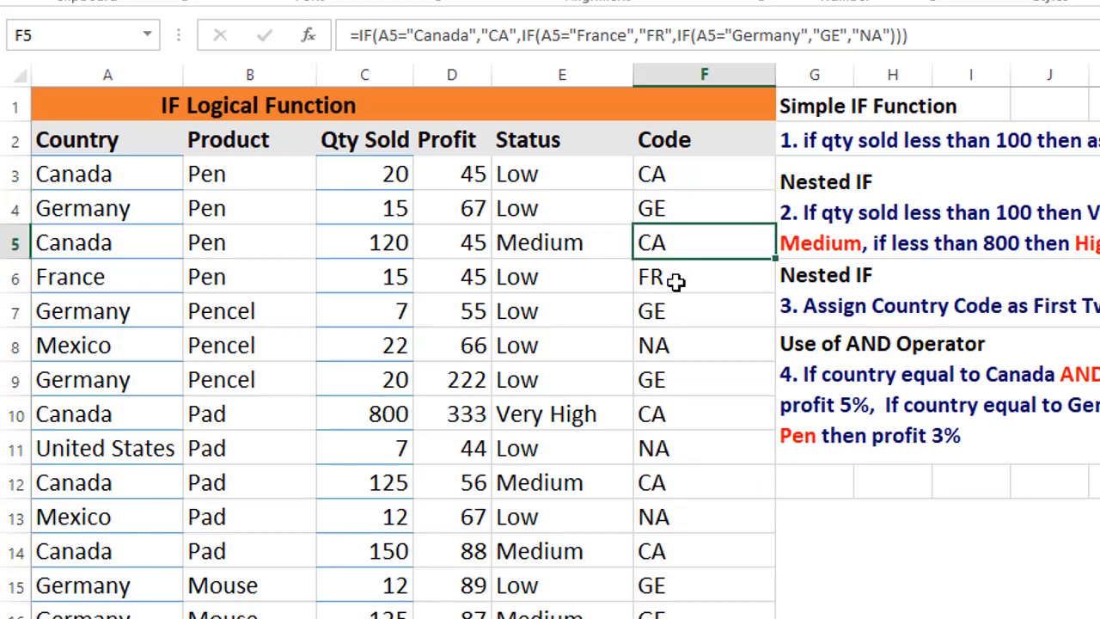
click(677, 282)
click(668, 346)
click(677, 174)
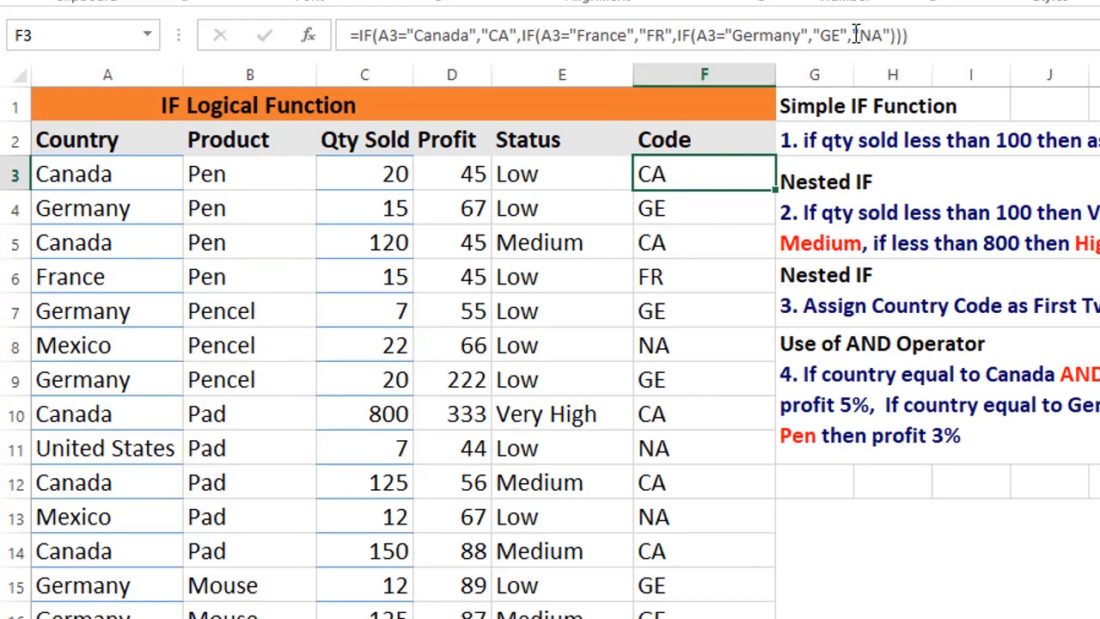
click(657, 345)
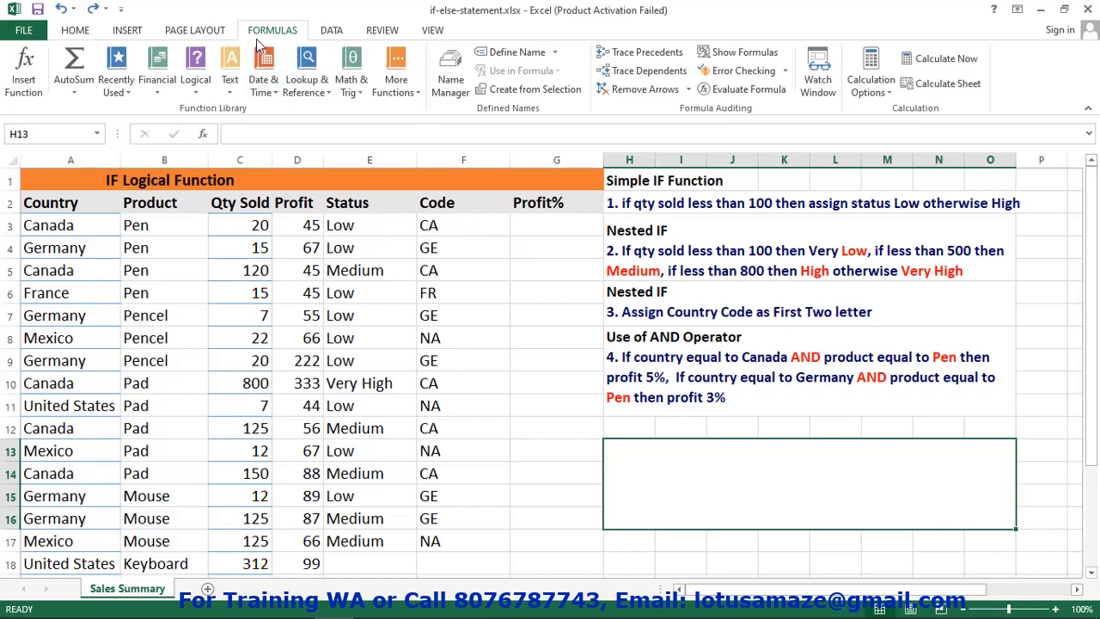
- Insert the AND function in H13 and try the conditions 1=1 for Logical1 and 2=2 for Logical2
click(199, 93)
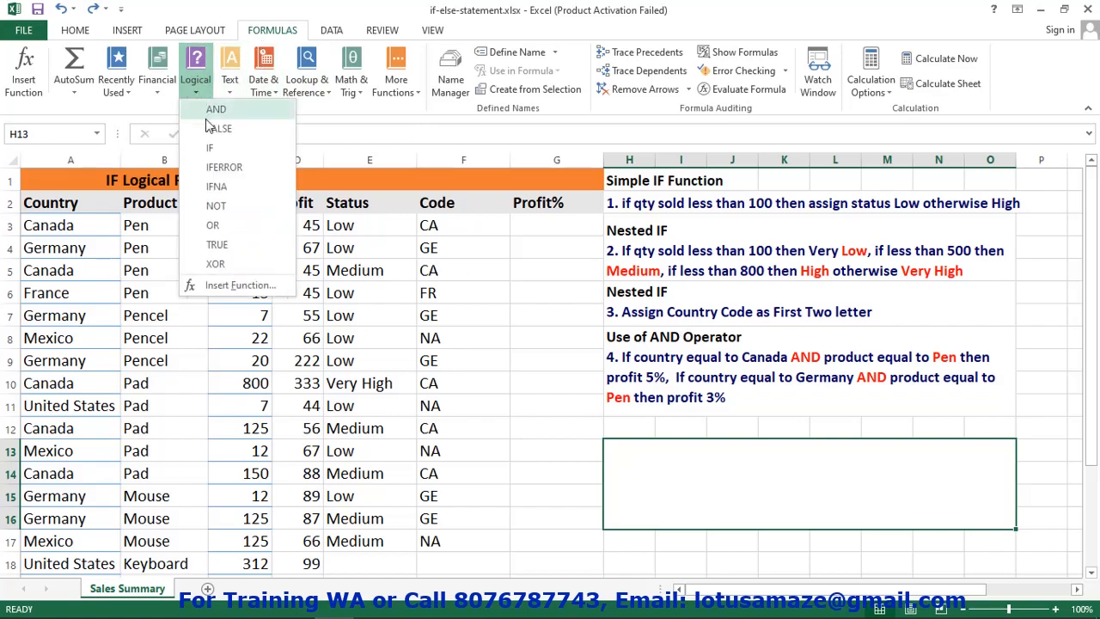
click(214, 110)
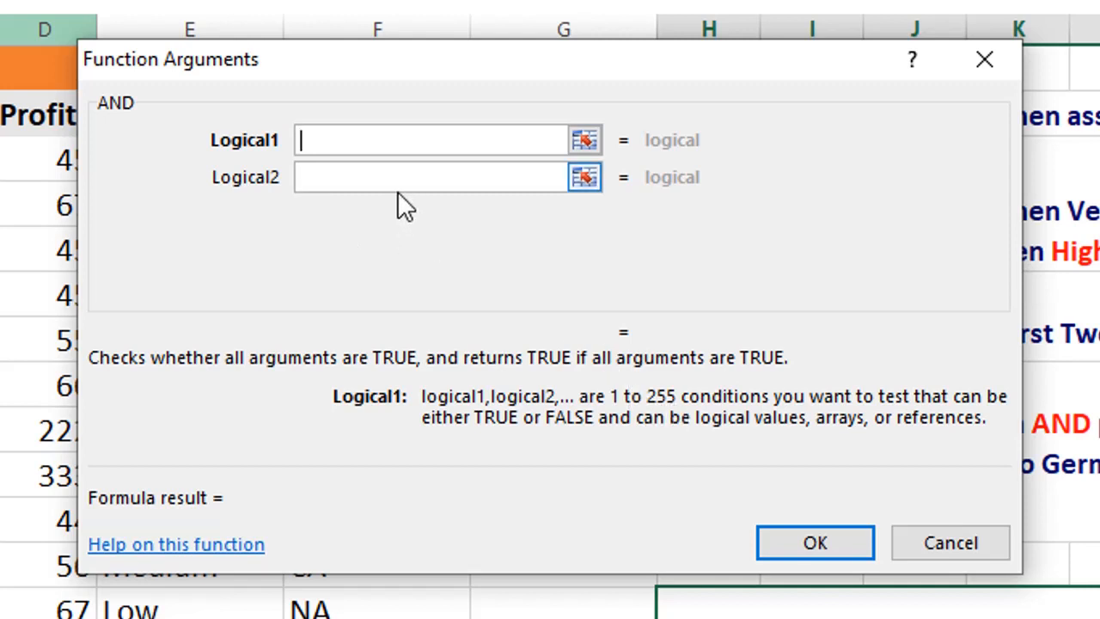
text(1=1)
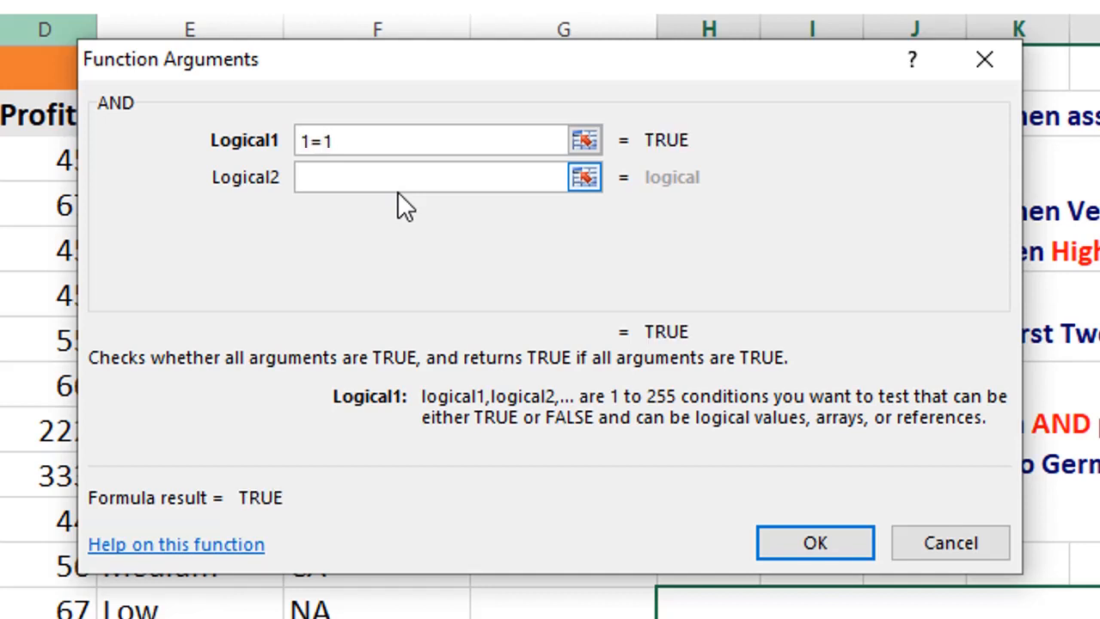
click(388, 182)
text(2-)
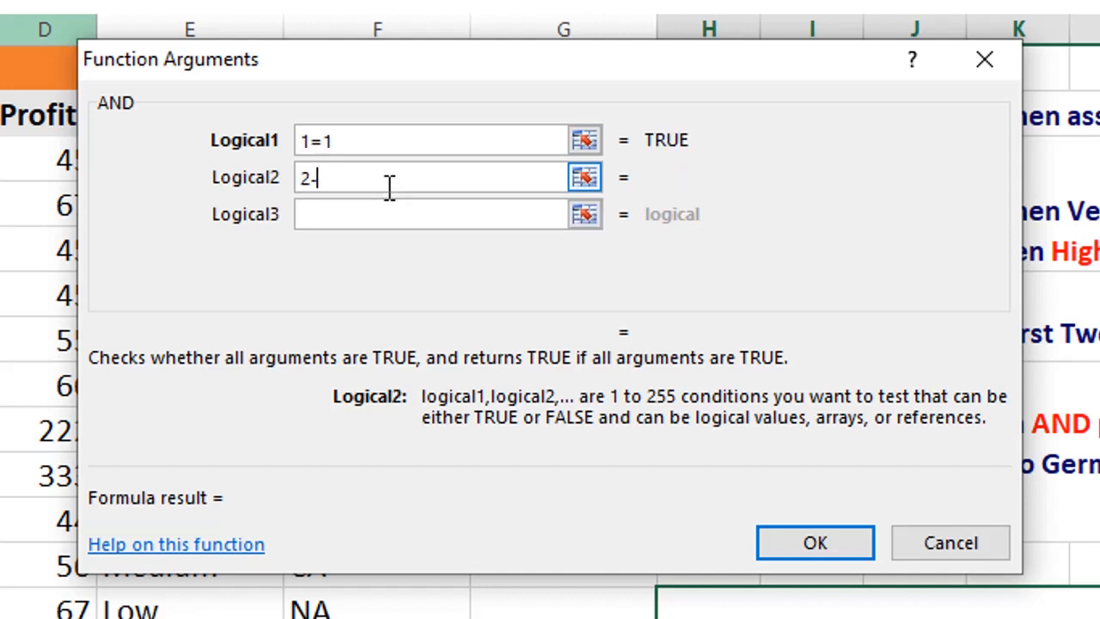
key(BackSpace)
text(=2)
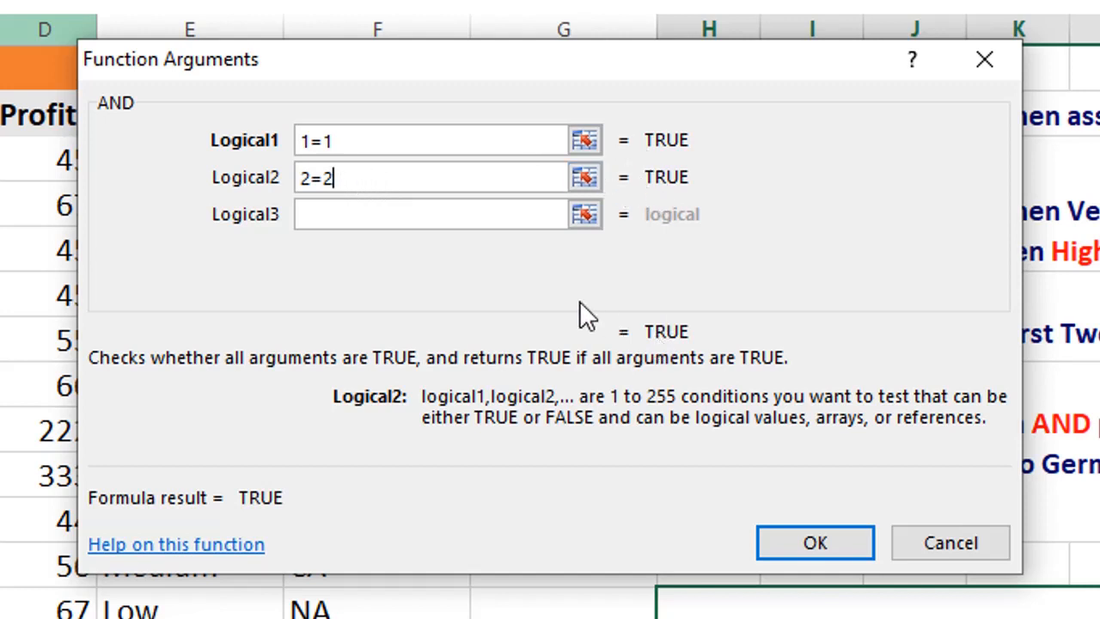
- Change the Logical2 condition of the AND function to 2=3 and add 3=3 as Logical3
key(BackSpace)
text(3)
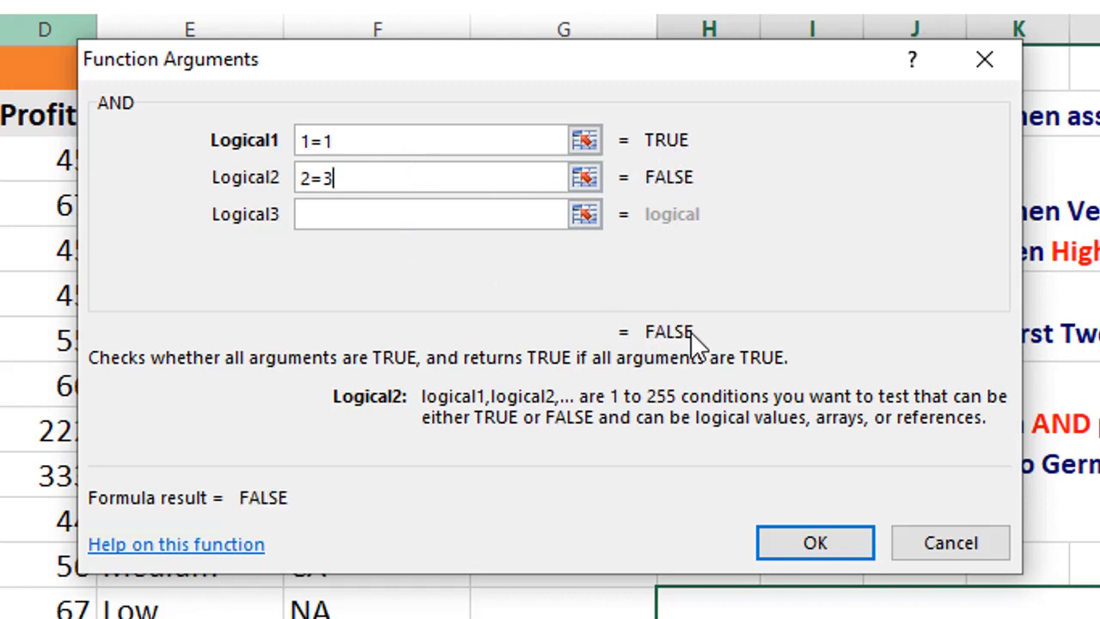
click(318, 214)
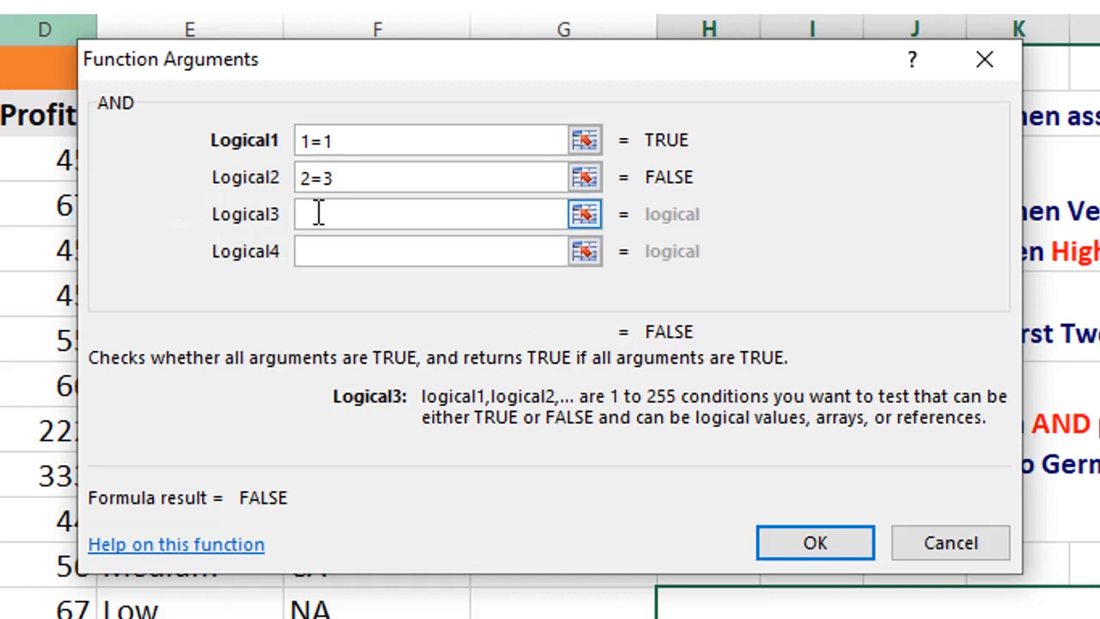
text(3=3)
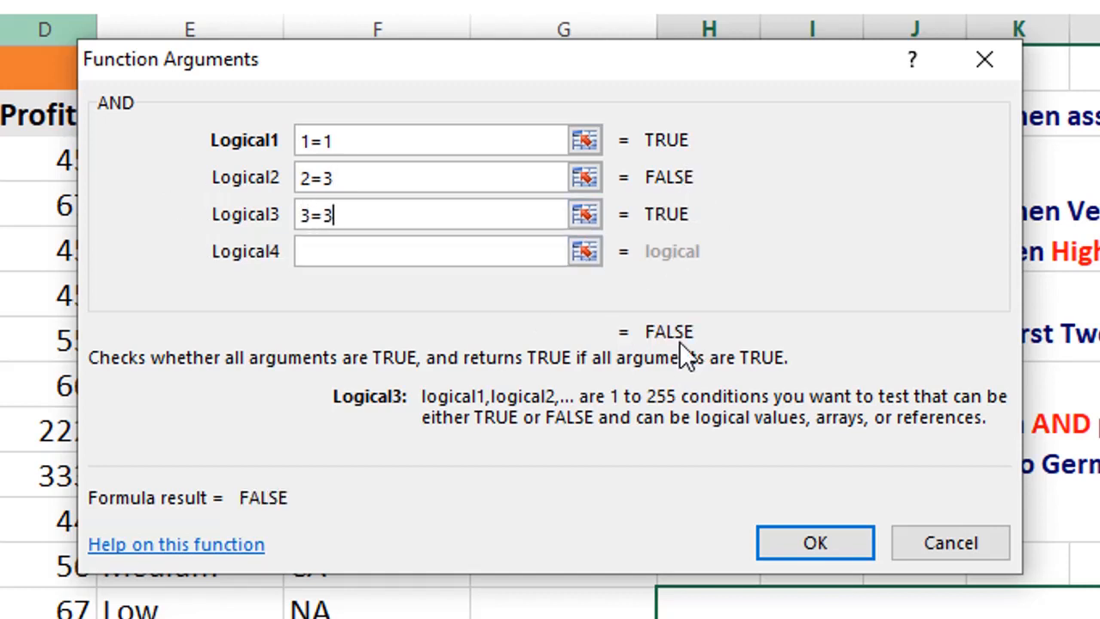
- Set the Logical2 condition of the AND function to 2=2
click(371, 177)
key(BackSpace)
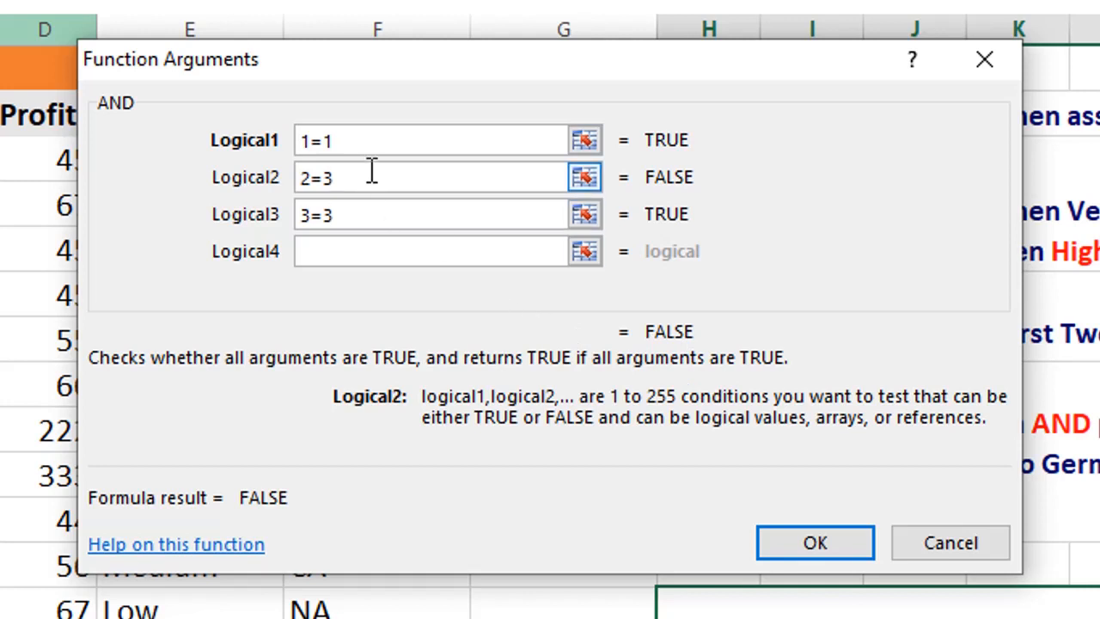
text(2)
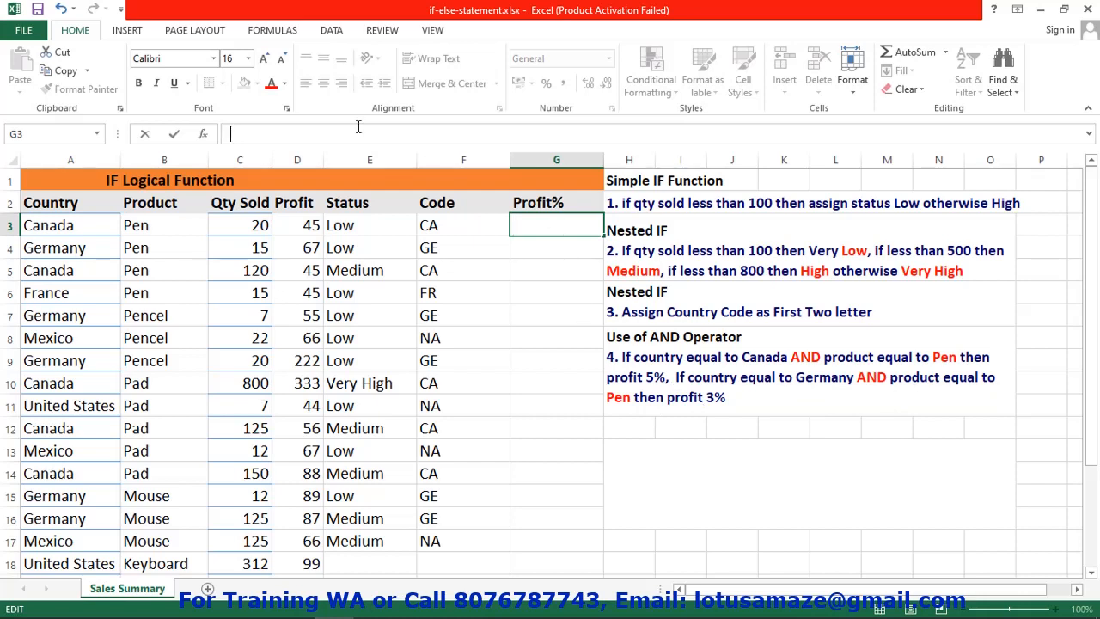
- Start an IF formula in G3 with an AND function as its logical test
text(=IF())
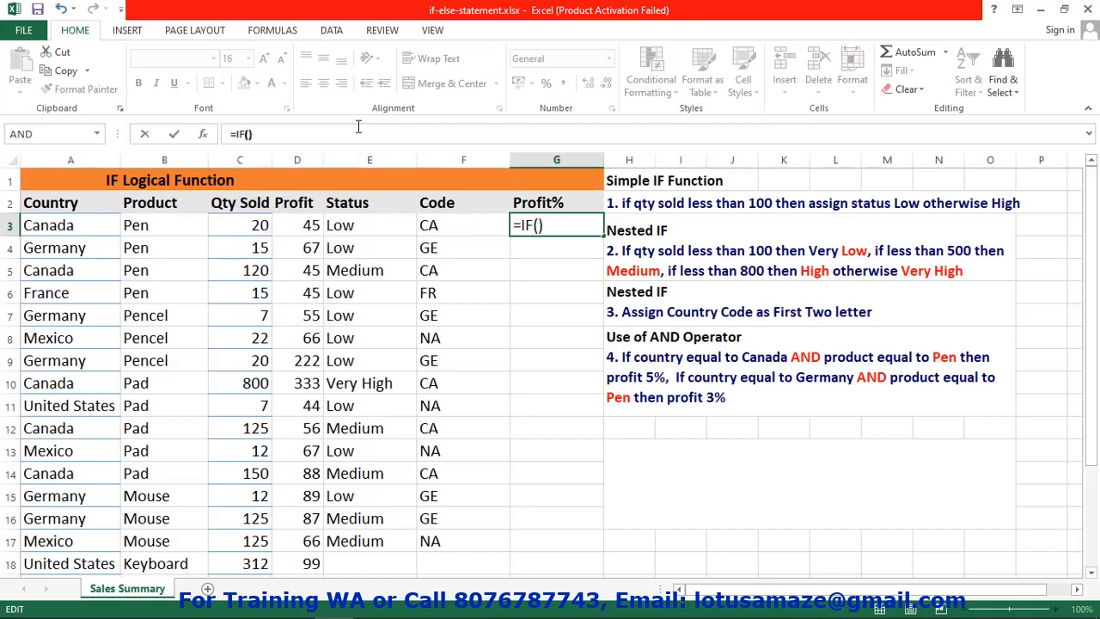
key(Left)
text(AND)
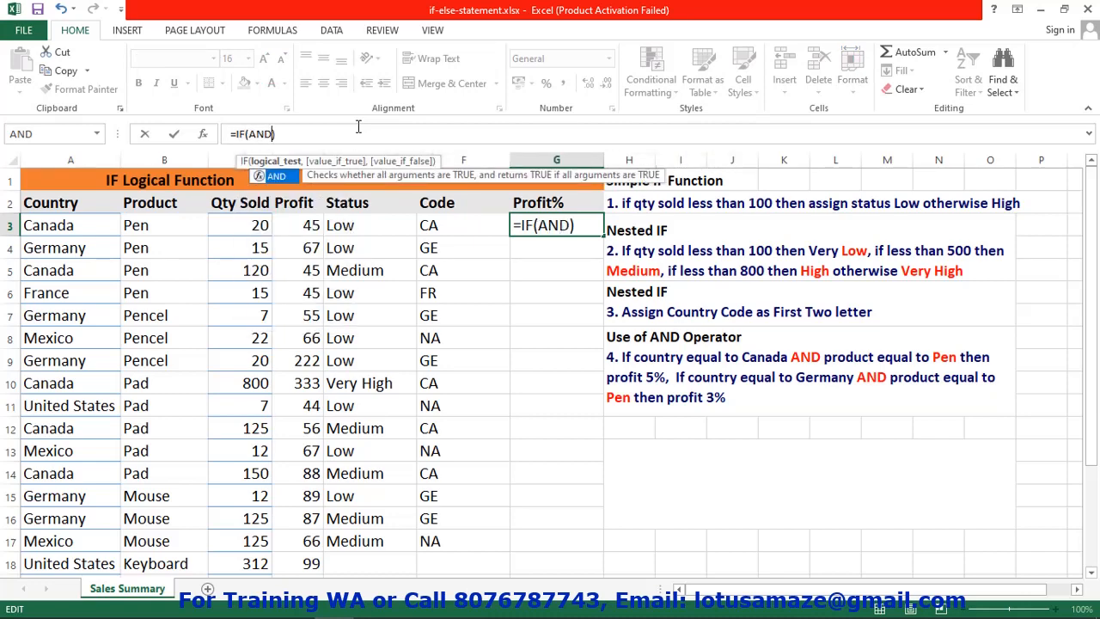
text(())
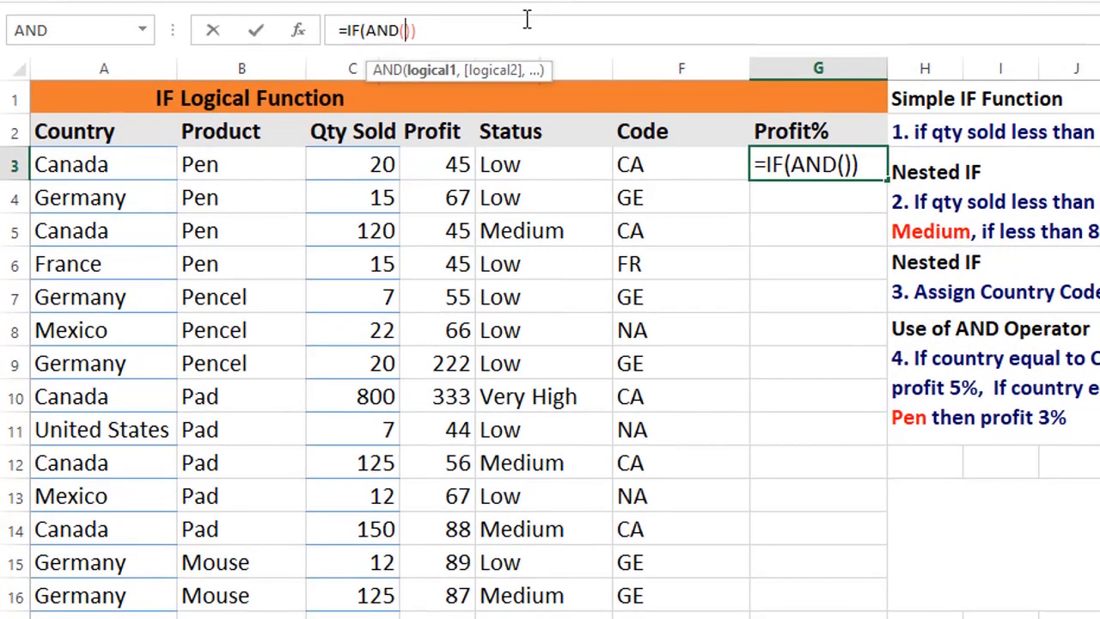
- Enter A3="Canada" as the first condition of the AND function in G3
text(A3)
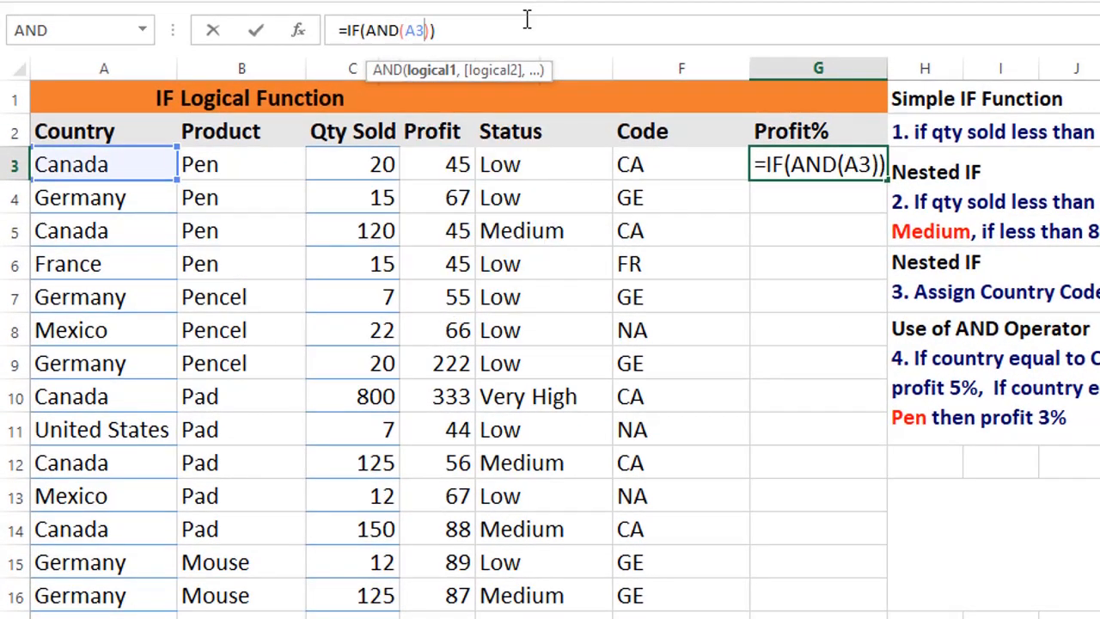
text(+"")
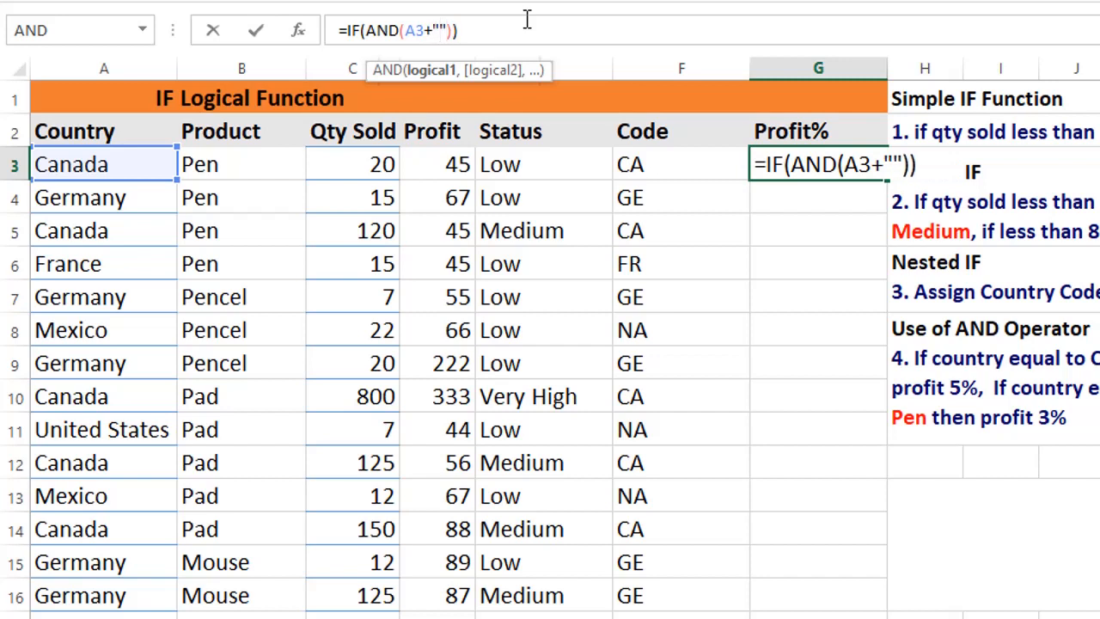
key(BackSpace)
key(BackSpace)
text(=)
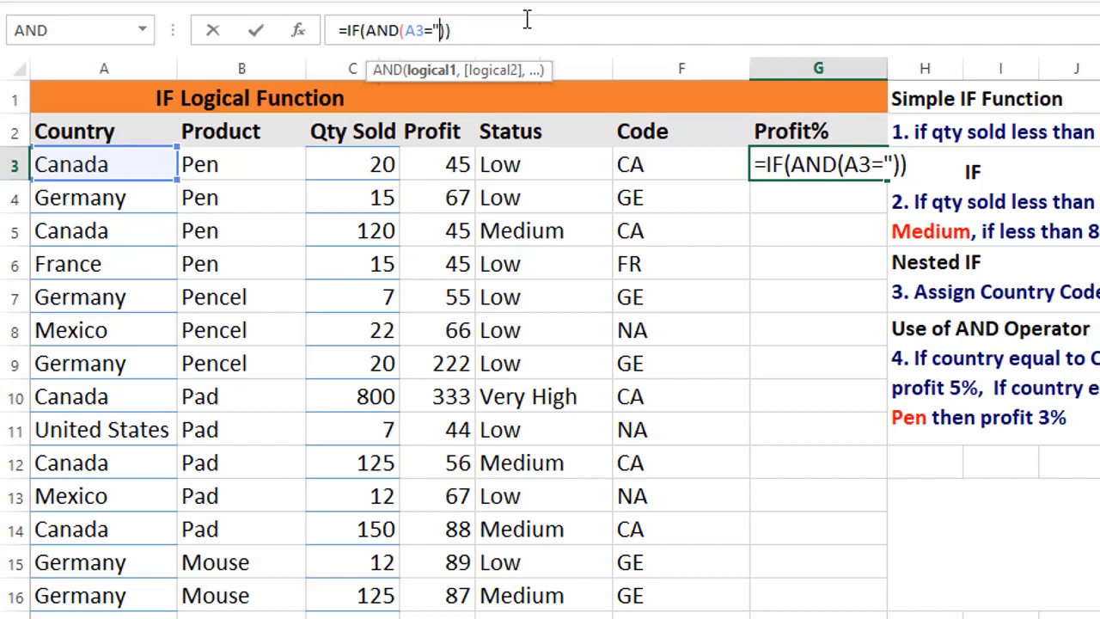
text(")
key(Left)
text(Canada)
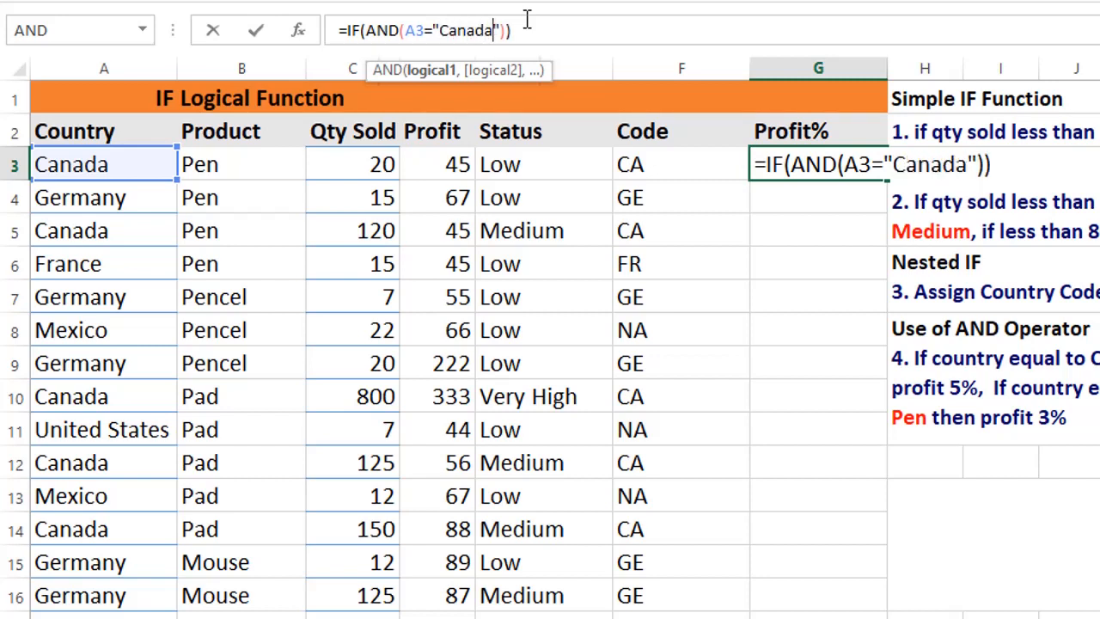
key(Right)
text(,)
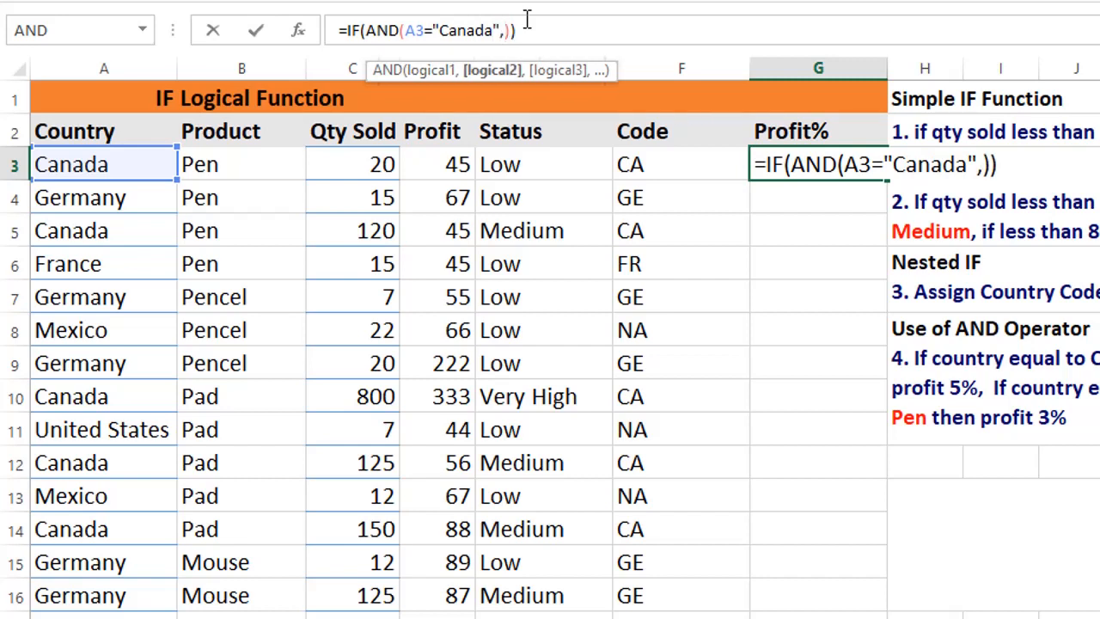
- Add B3="Pen" as the second condition of the AND function in G3
text(B3="")
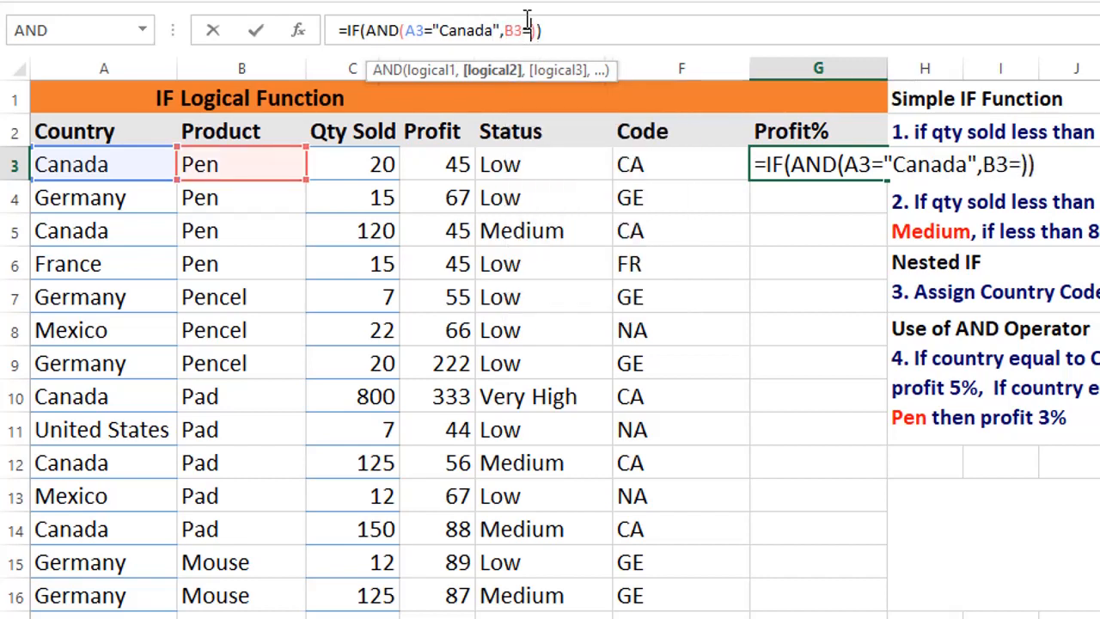
key(Left)
text(Pen)
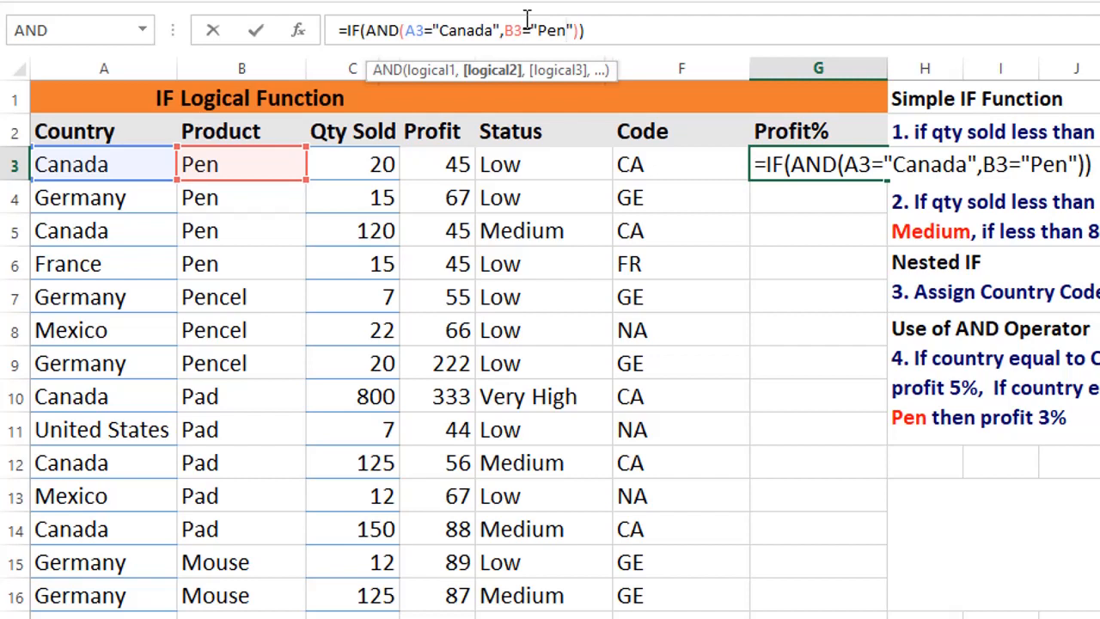
key(Right)
key(Right)
key(Right)
text(,)
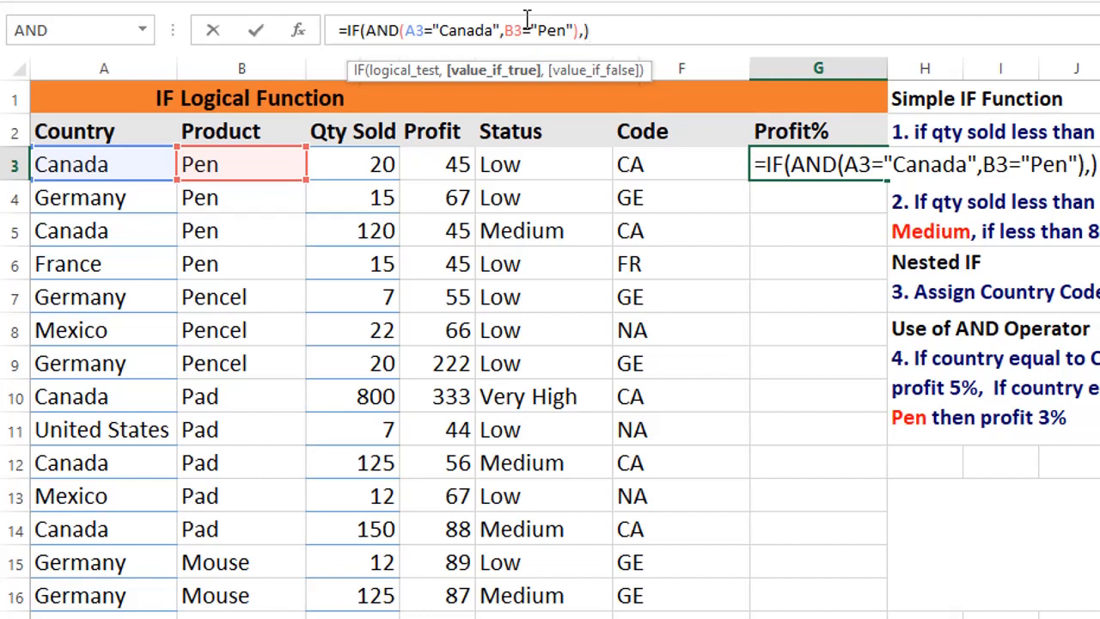
- Make G3's IF return (D3*5)/100 if true and 0 otherwise, and copy the formula down the Profit% column
text(()d3)
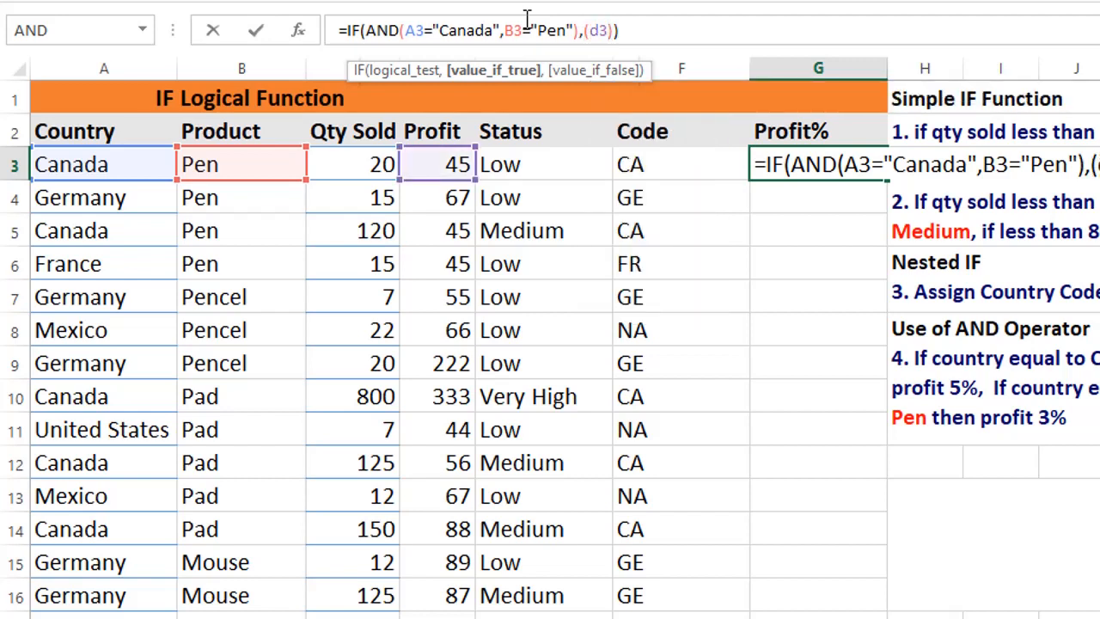
text(*5)
text(/100,0)
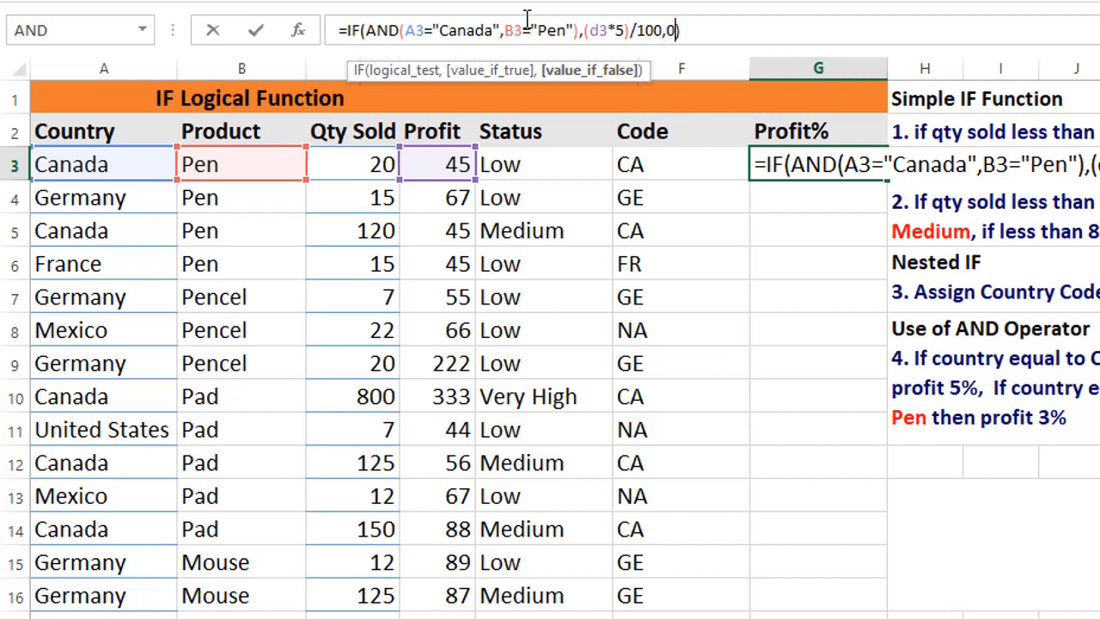
key(Return)
click(803, 160)
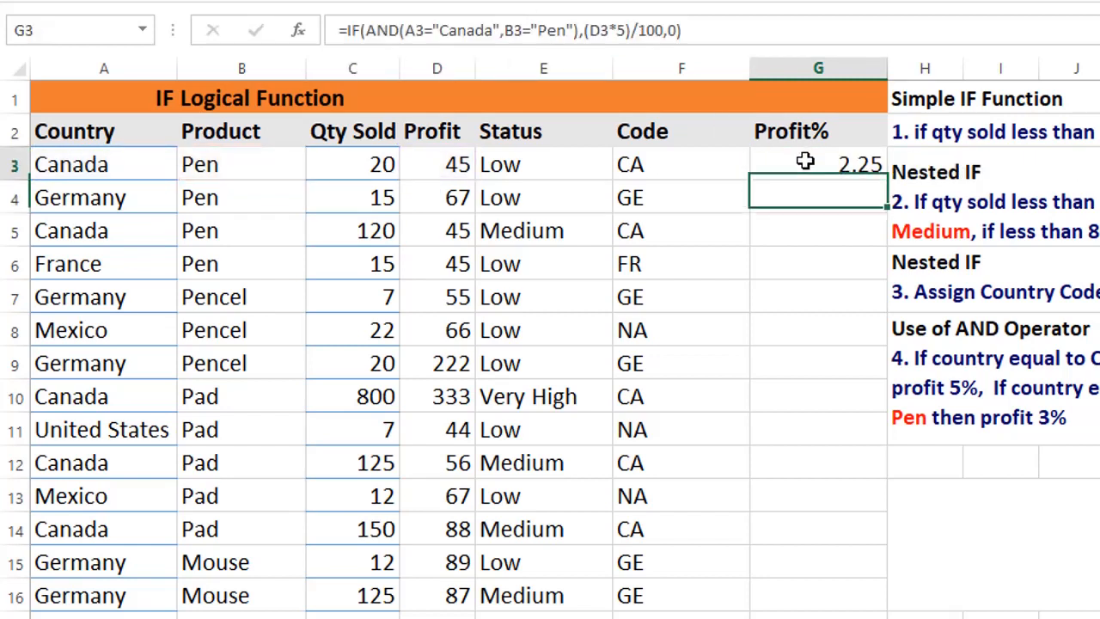
drag(885, 182, 864, 617)
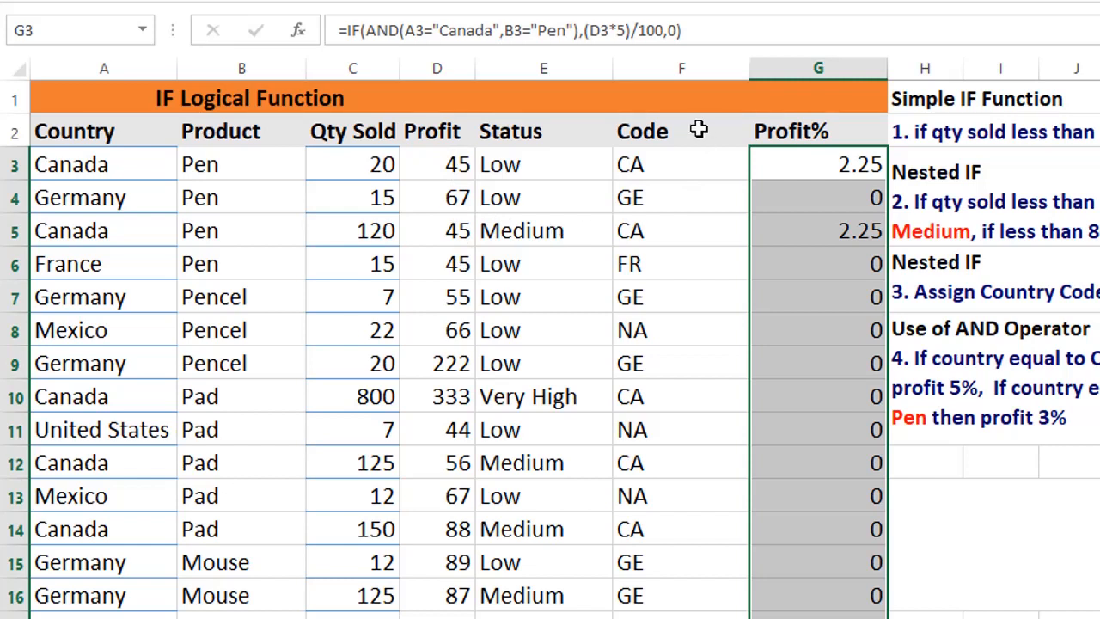
- Replace the closing 0 in G3's formula with a nested IF that uses an AND function as its logical test
click(678, 30)
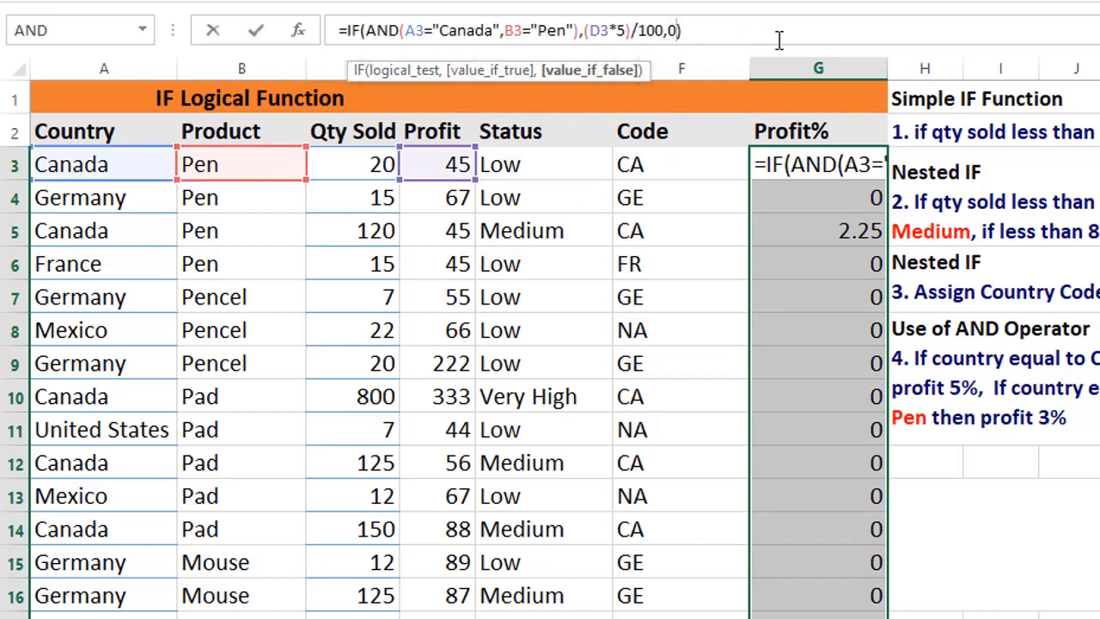
key(BackSpace)
text(IF)
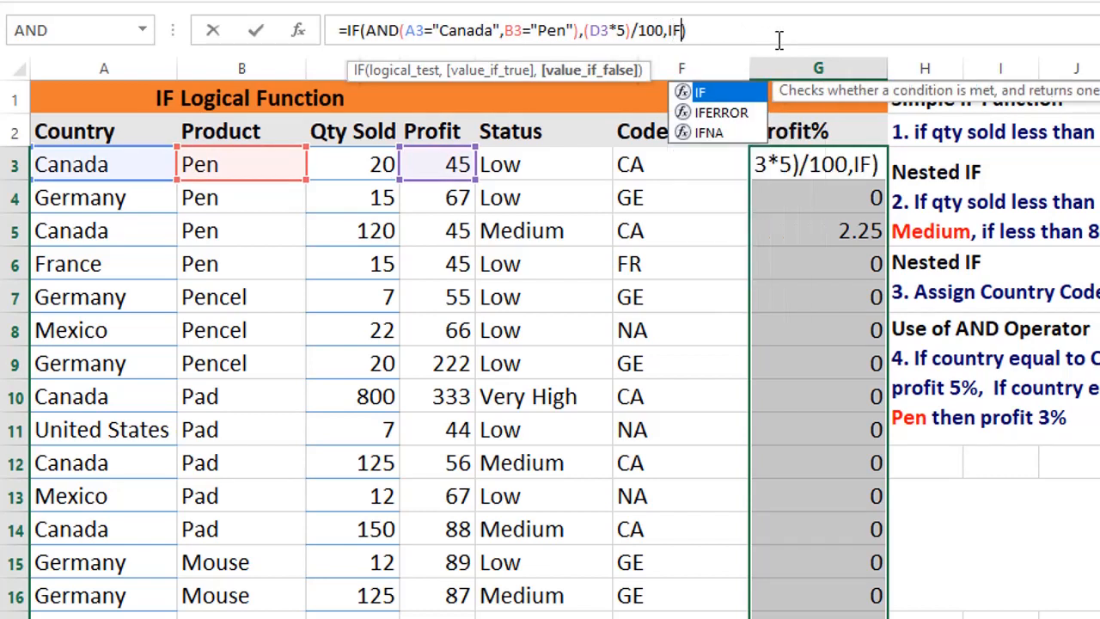
text(()
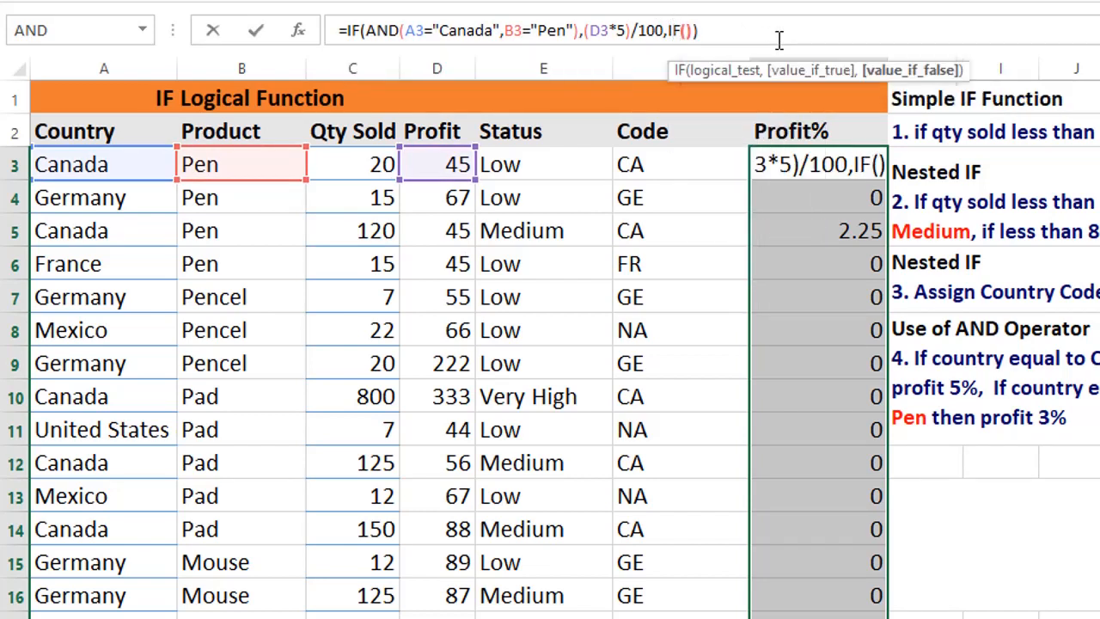
text(AND())
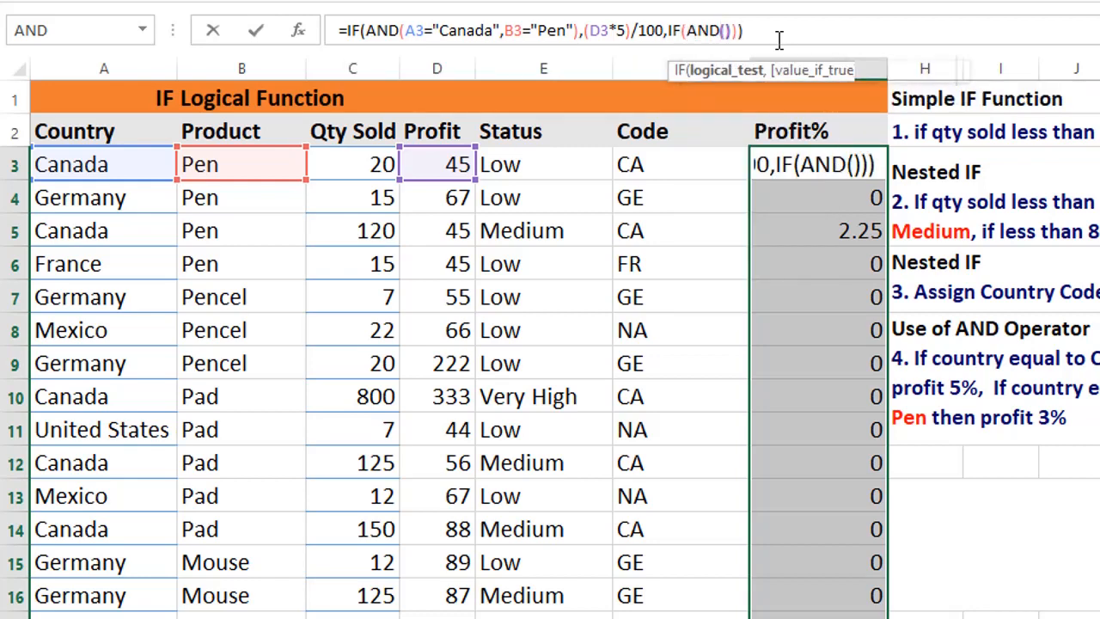
- Enter A3="Germany" and B3="Pen" as the conditions of the nested AND function in G3
key(Left)
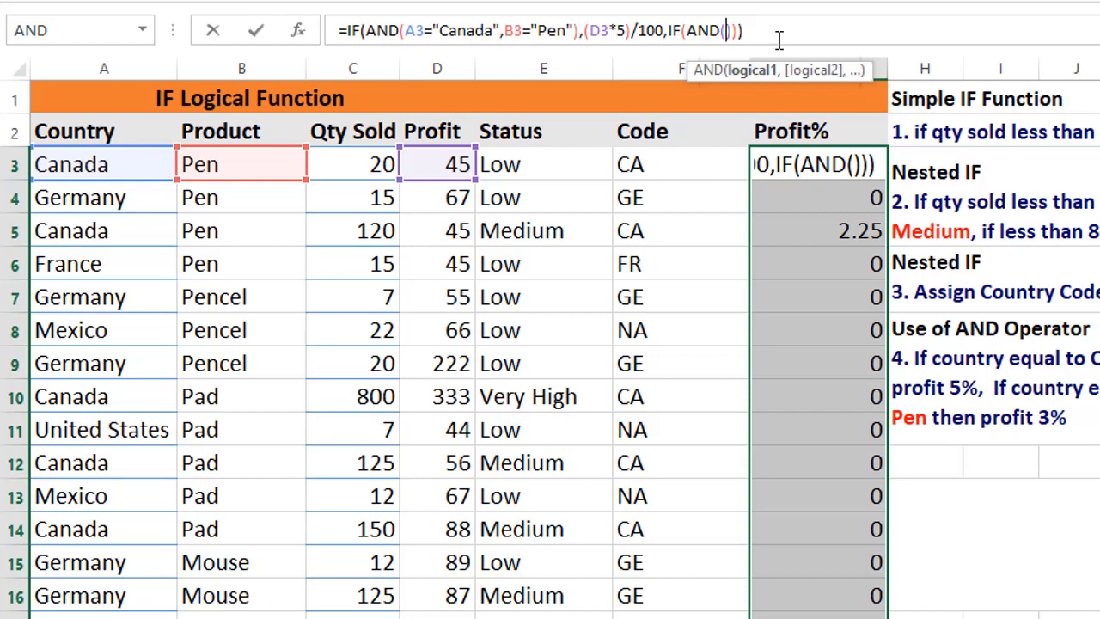
text(A3="")
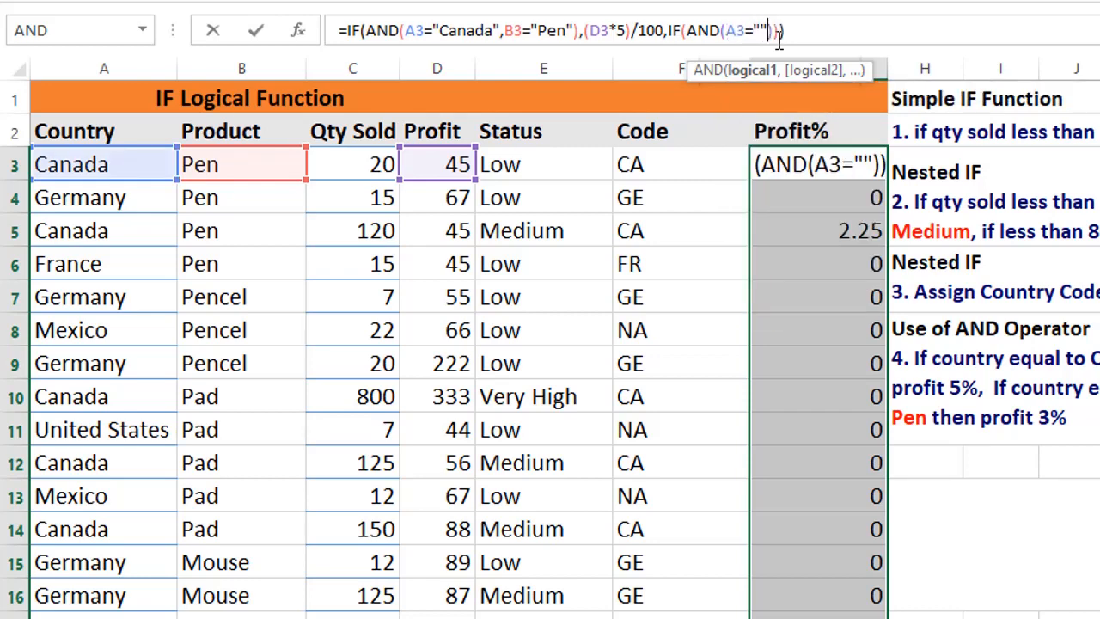
text(Germany)
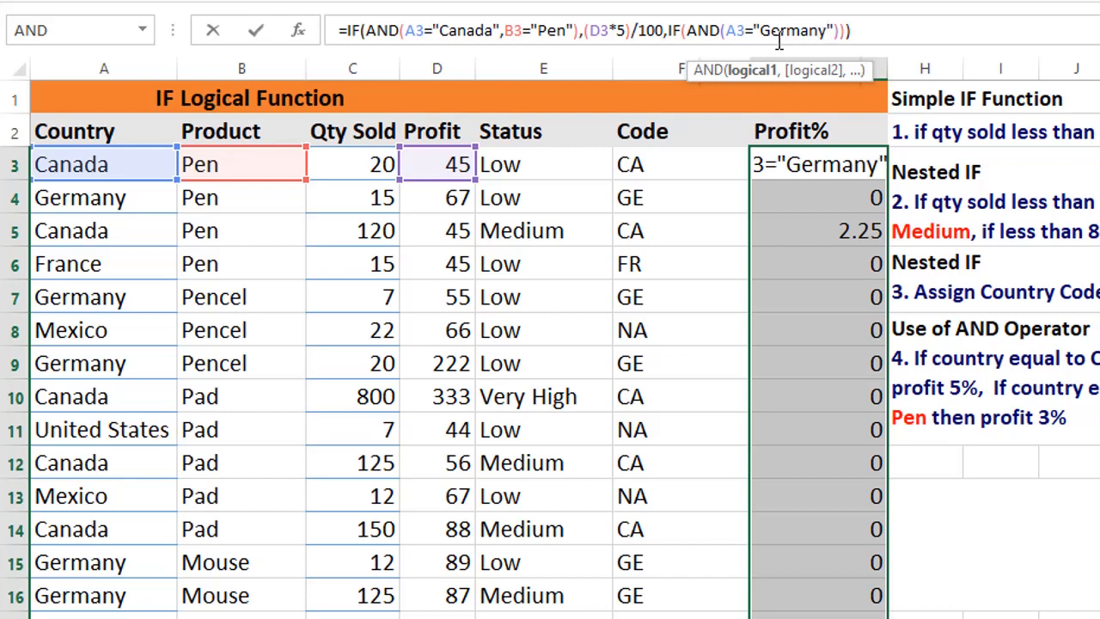
key(Right)
text(,)
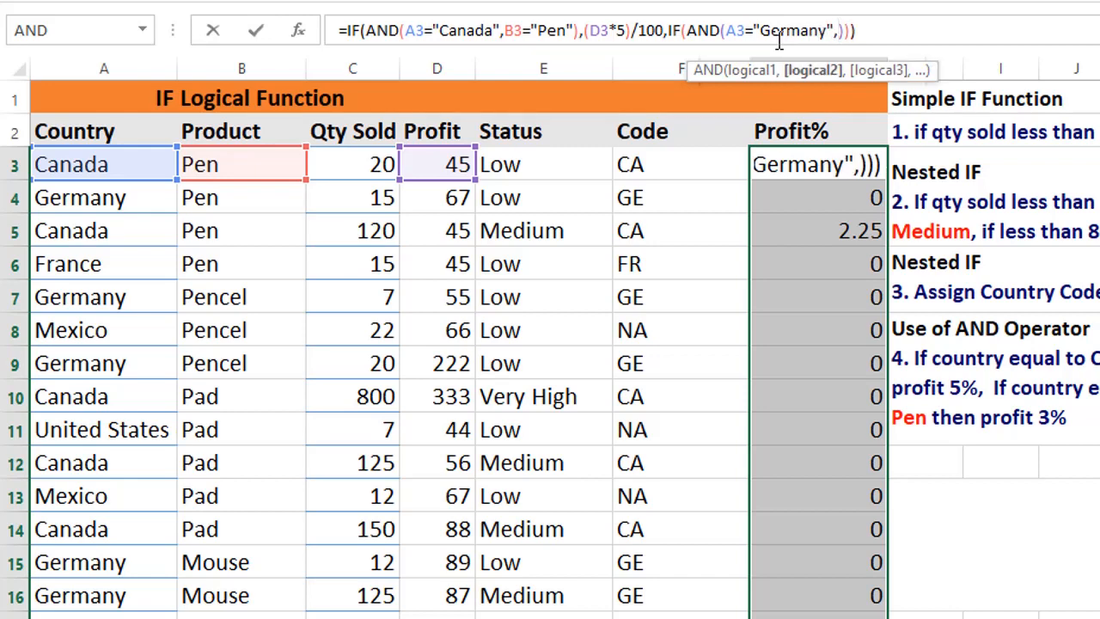
text(B3)
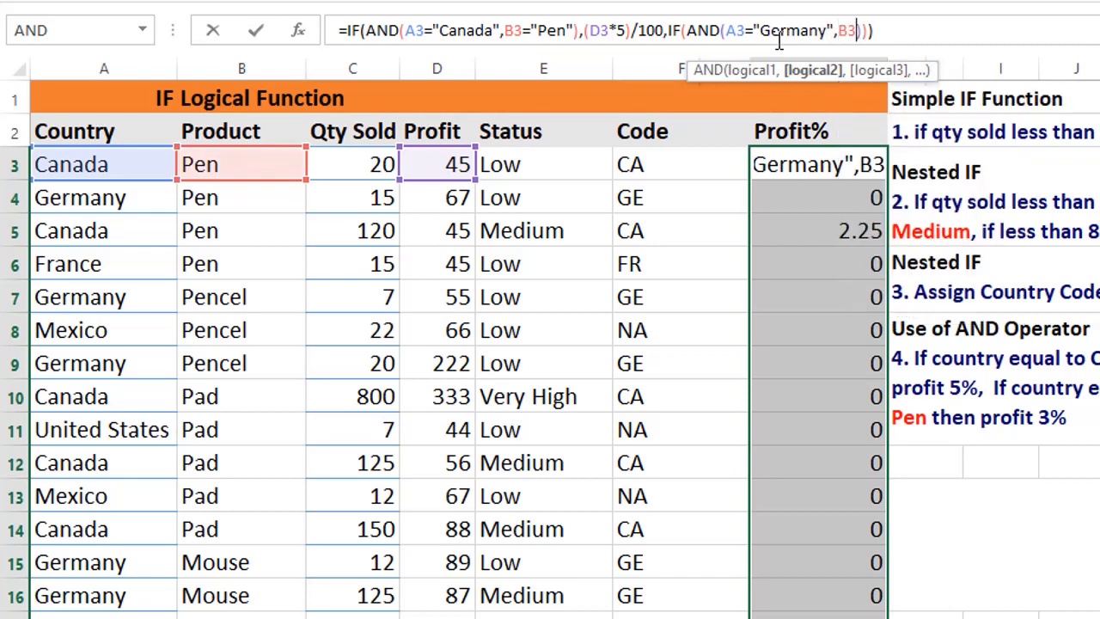
text(="")
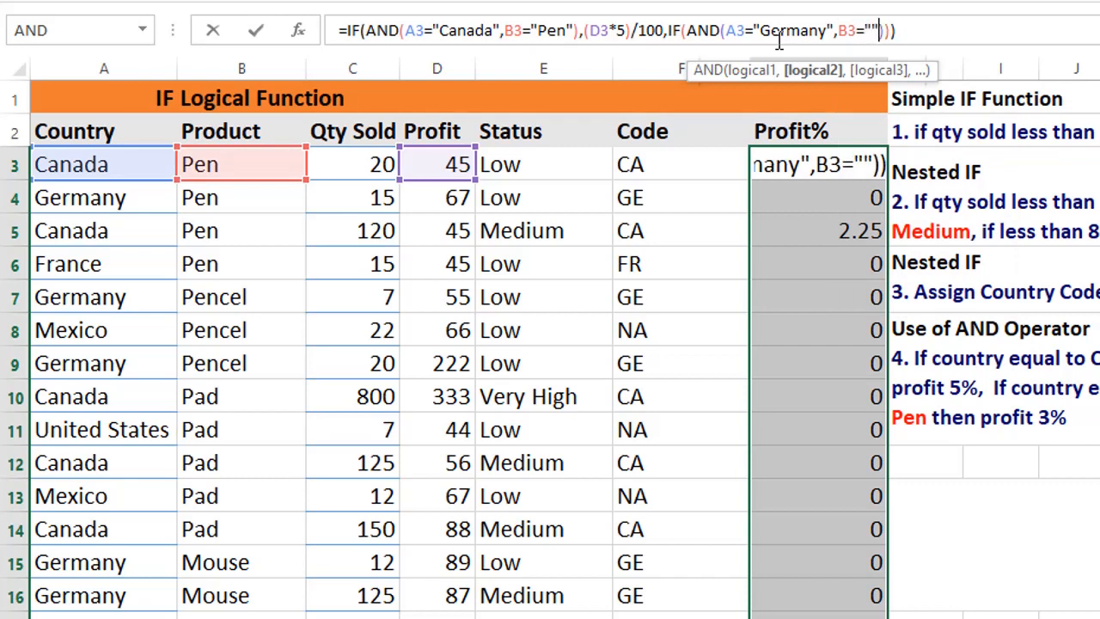
text(Pen)
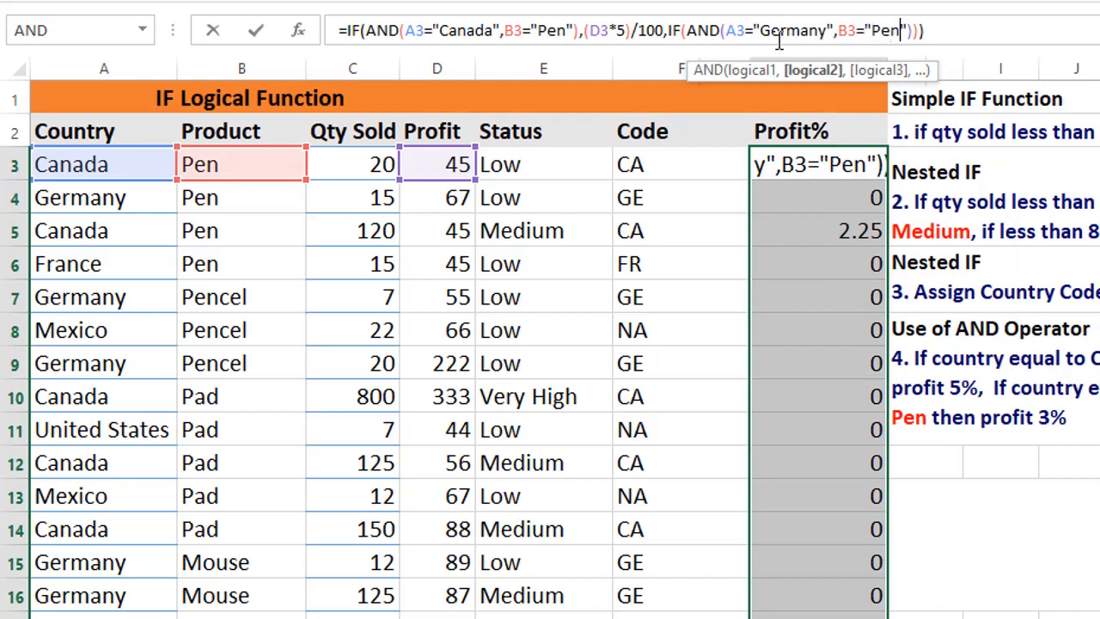
key(Right)
key(Right)
text(,)
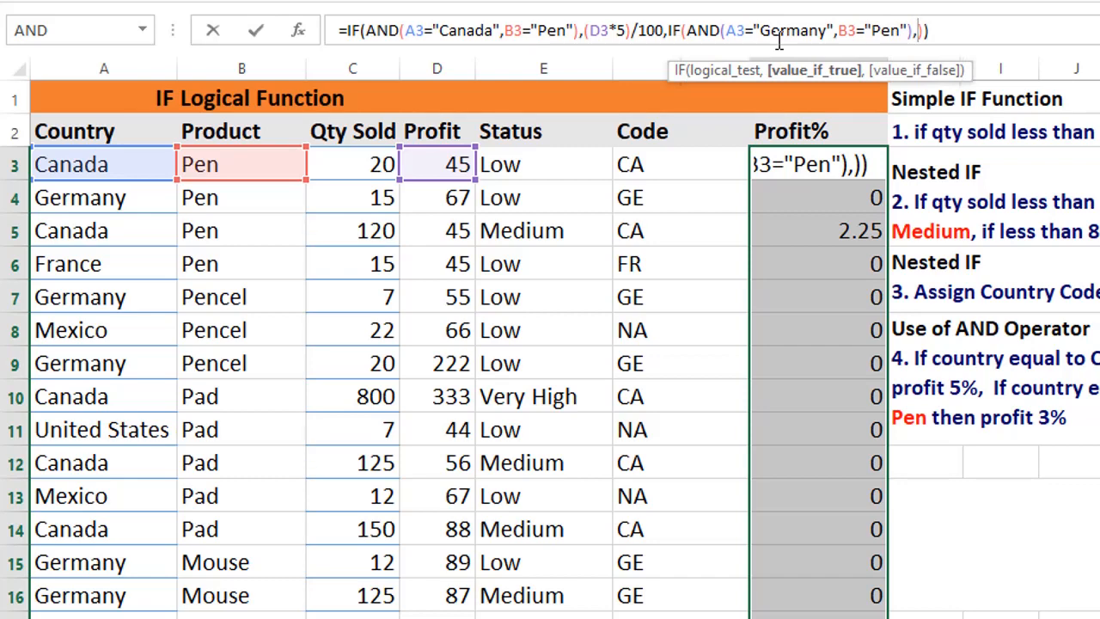
- Make the nested IF return (D3*3)/100 if true and 0 otherwise, and copy G3 down the Profit% column
text((d3*3)
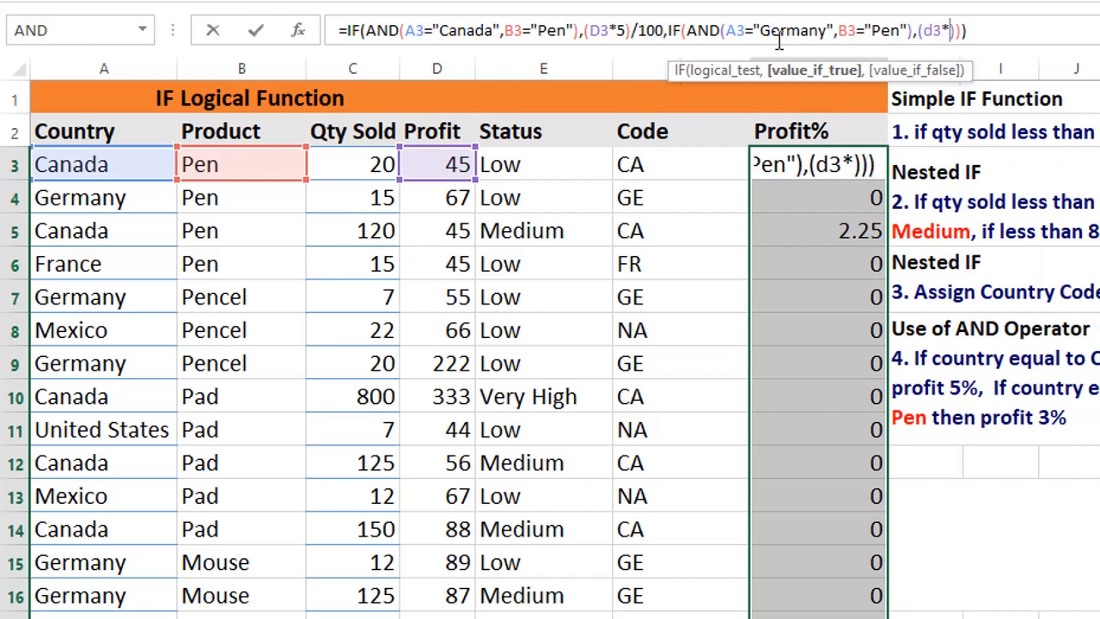
key(Right)
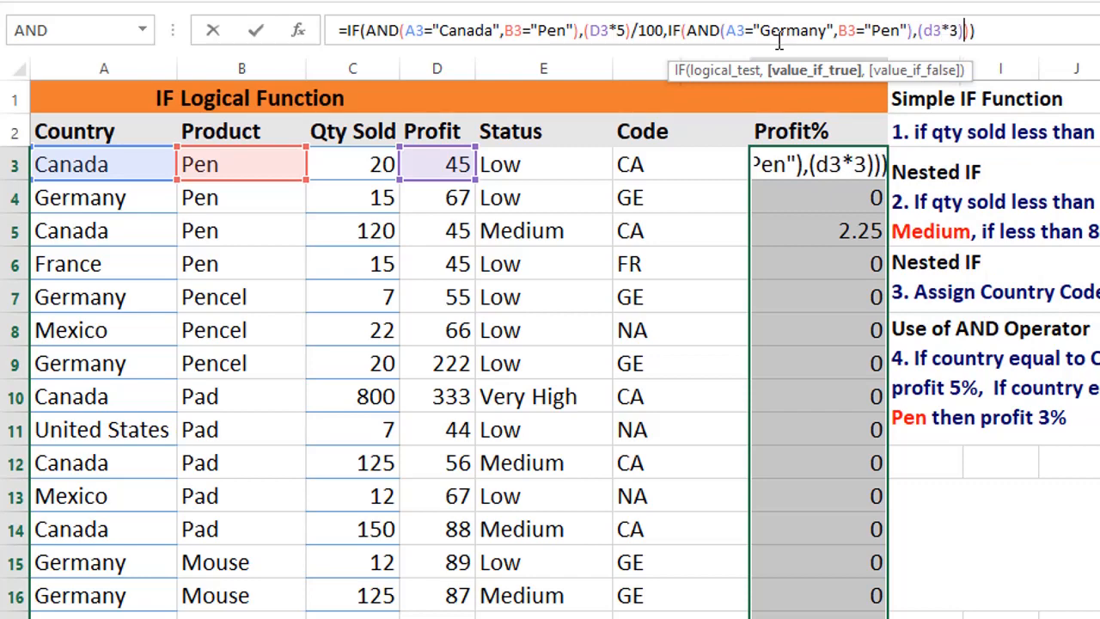
text(/100,)
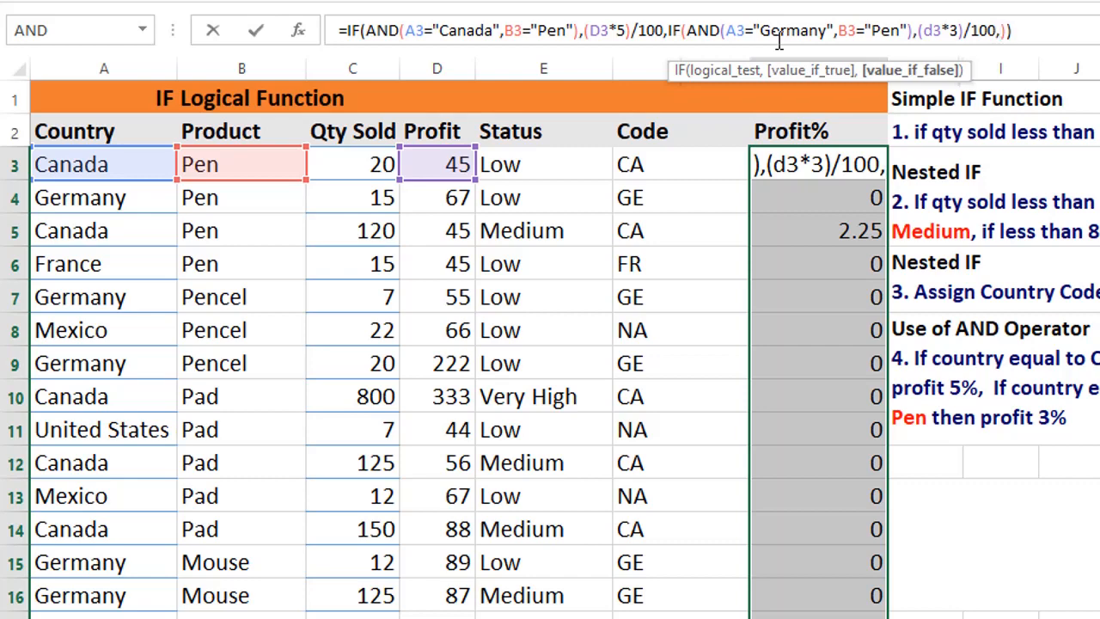
text(0)
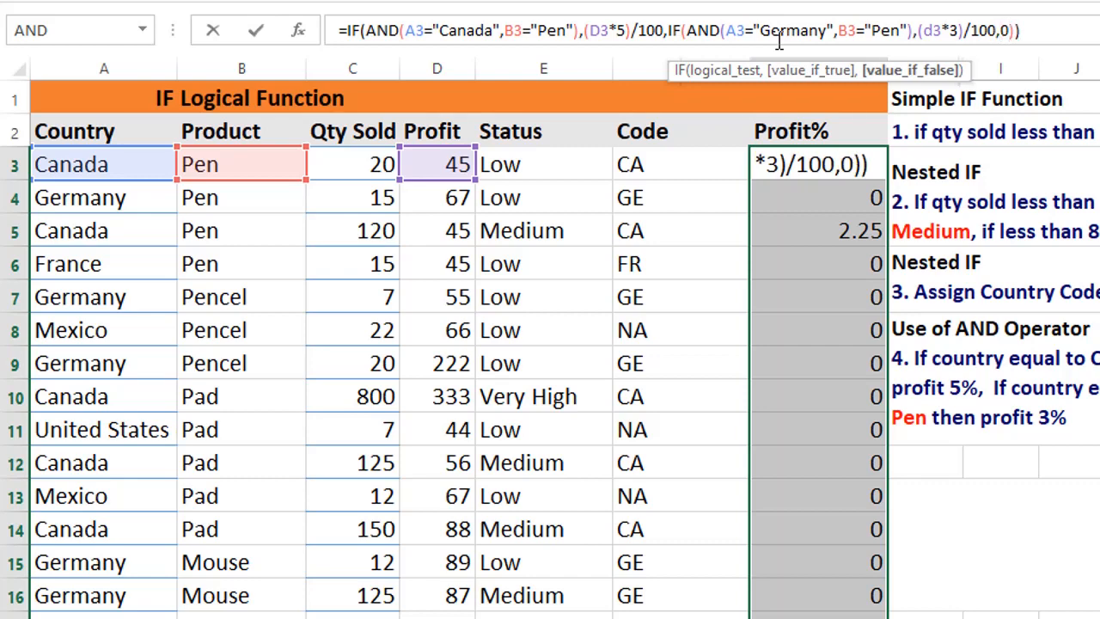
key(Return)
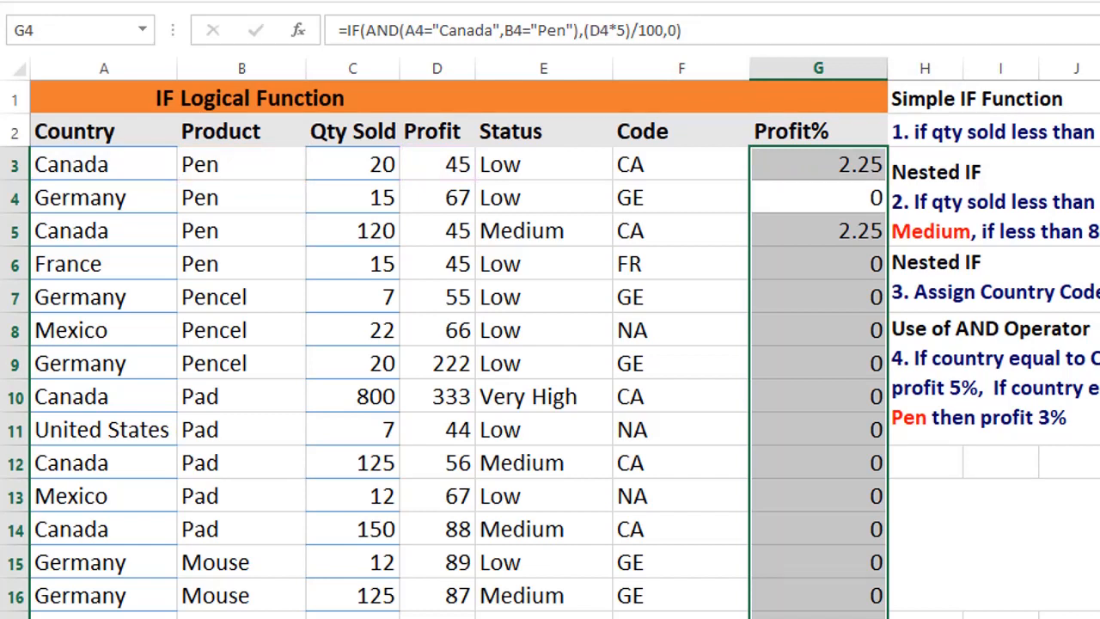
click(808, 169)
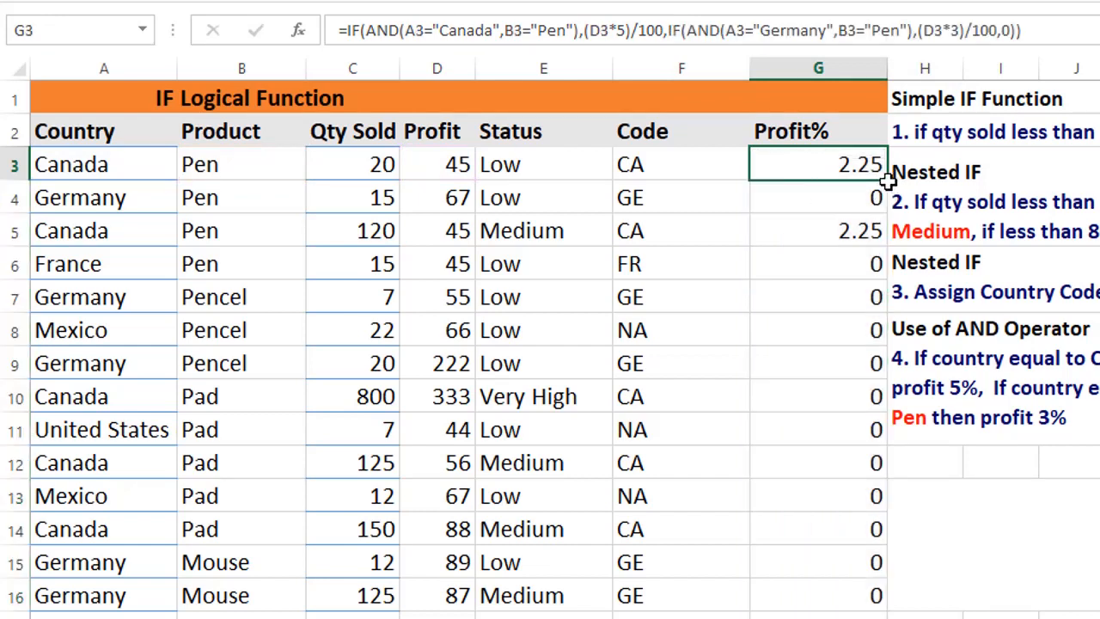
drag(887, 178, 876, 616)
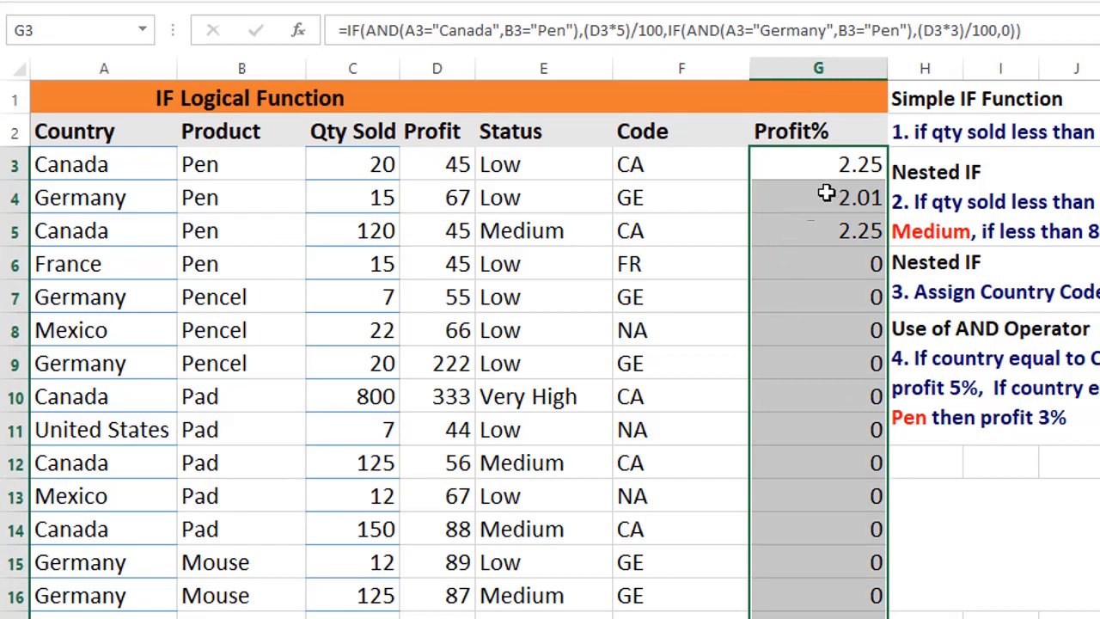
- Check the Profit% results in G3 and G4 against the country and product of their rows
click(825, 165)
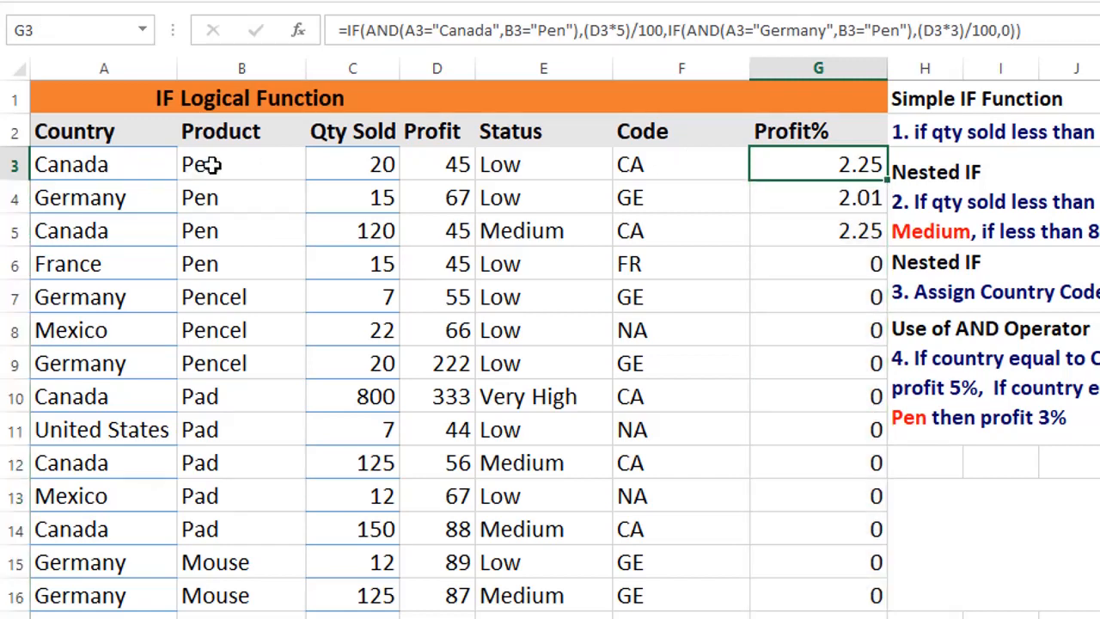
click(217, 165)
click(97, 205)
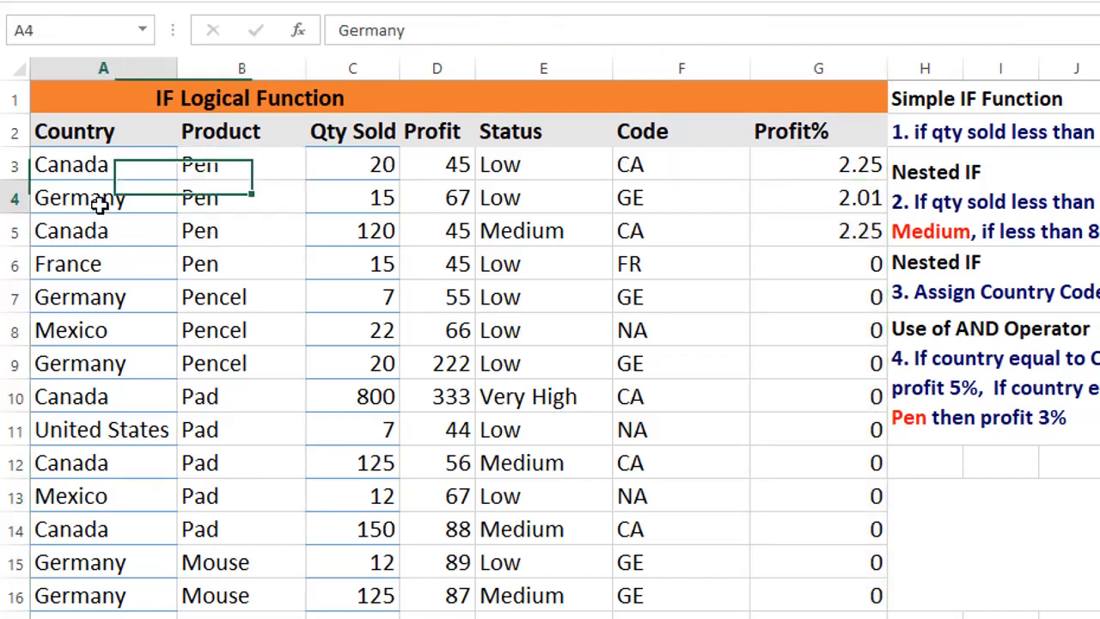
click(241, 204)
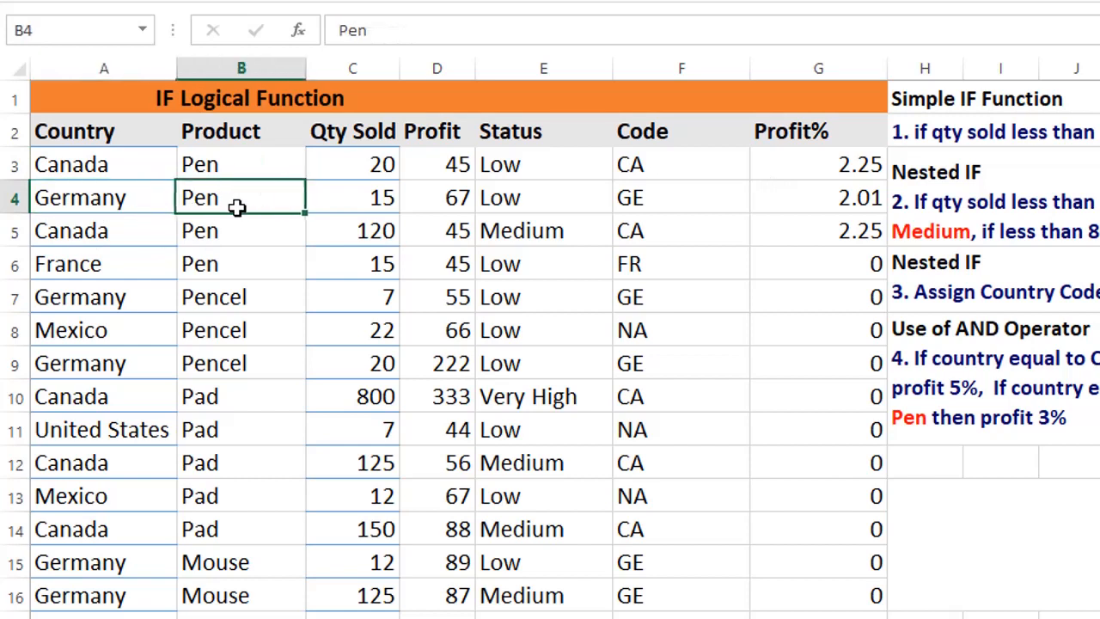
click(803, 205)
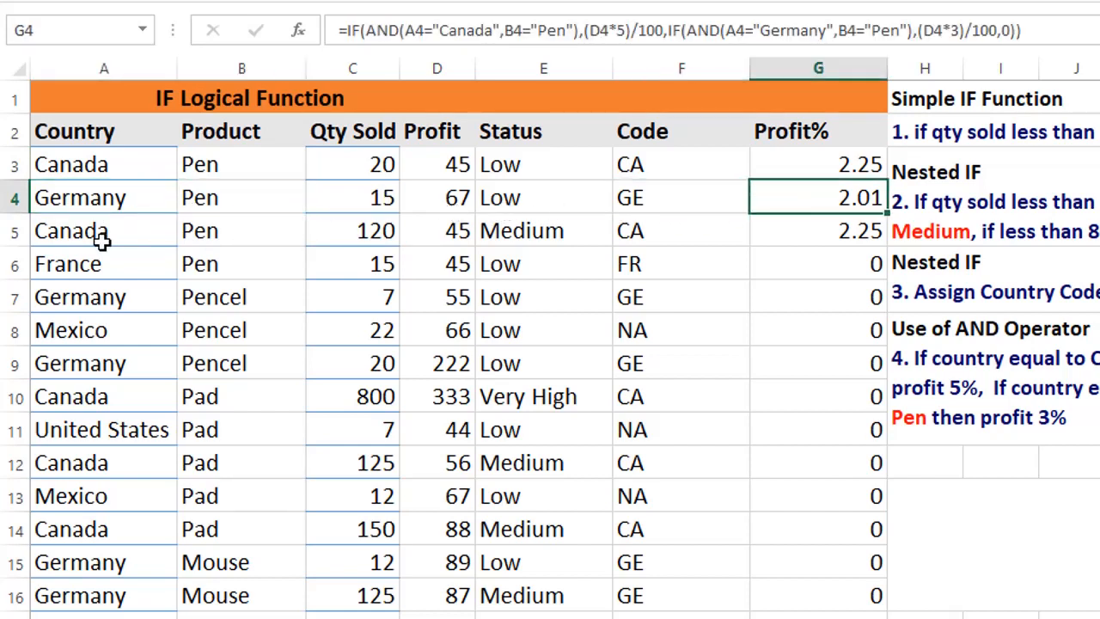